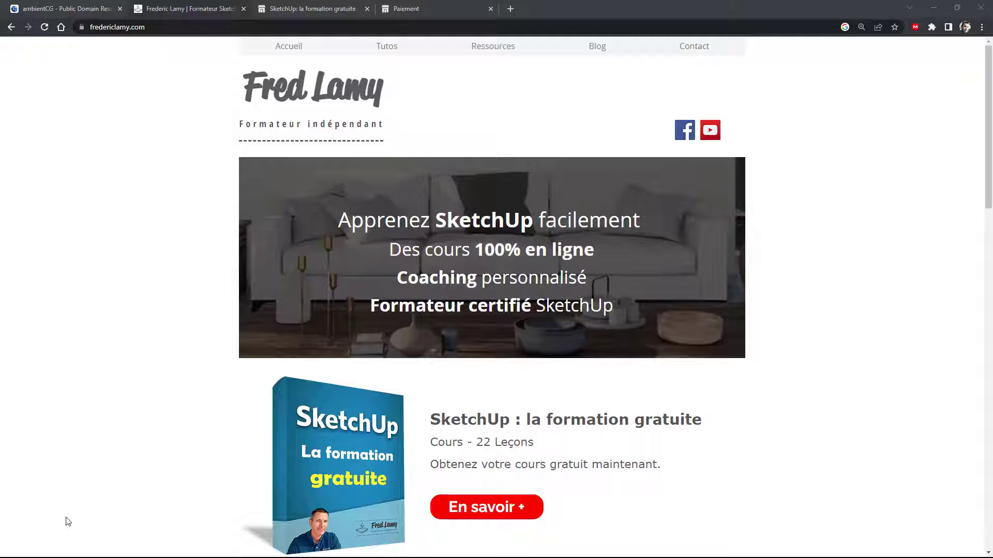
Step: Switch to the ambientCG site and browse its list of materials
scroll(375, 357, down, 3)
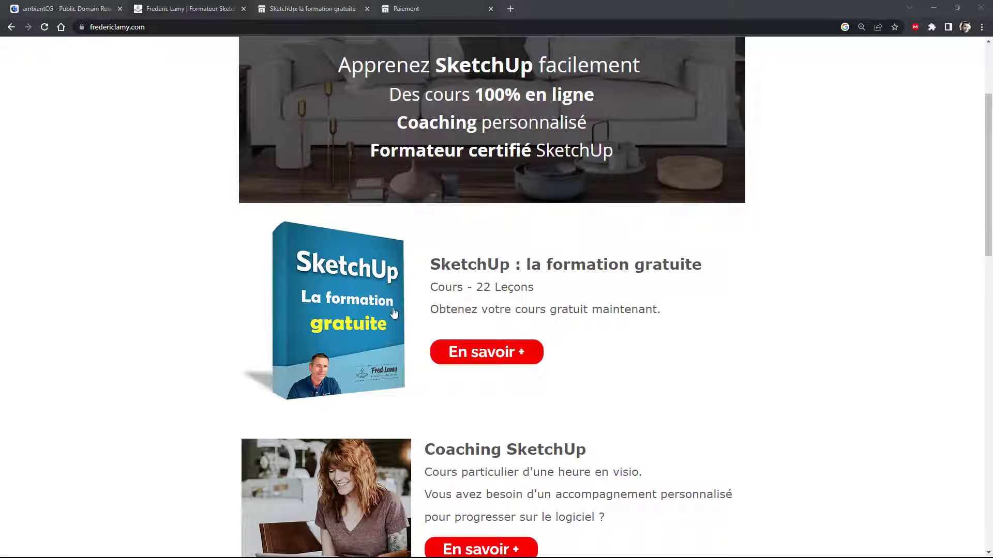
click(64, 9)
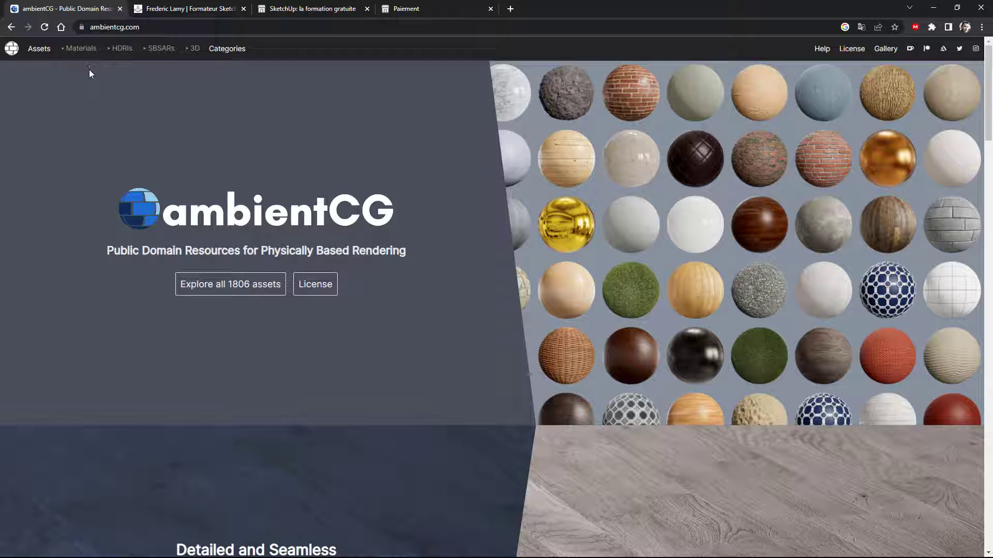
click(81, 53)
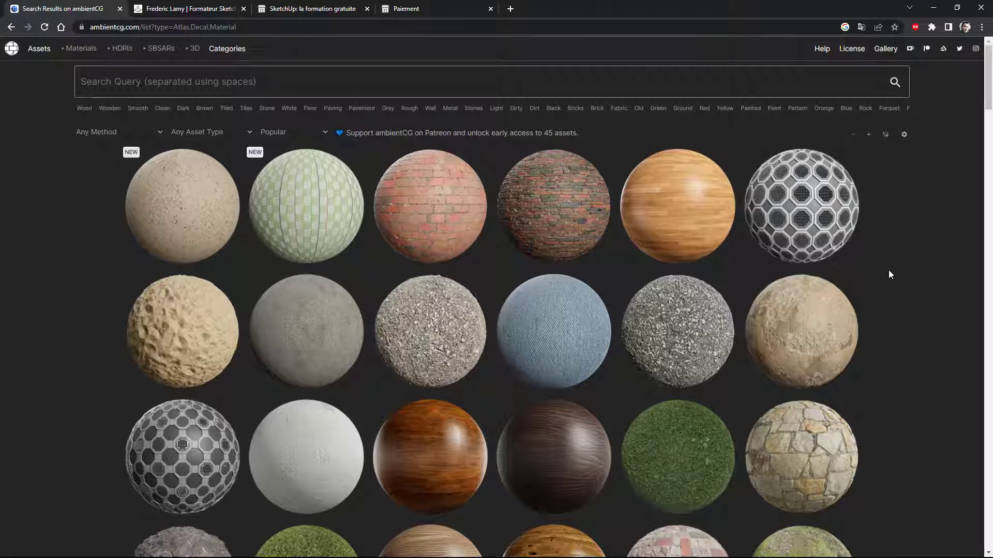
scroll(887, 275, down, 5)
scroll(885, 278, down, 6)
scroll(879, 277, up, 12)
Step: Narrow the material search with the tags wood, parquet and herringbone
click(84, 109)
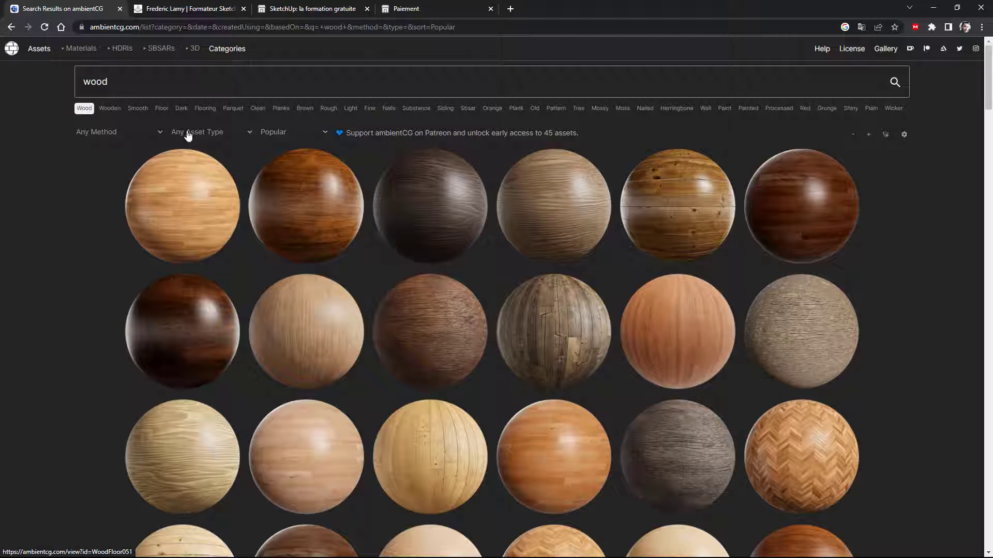
click(235, 112)
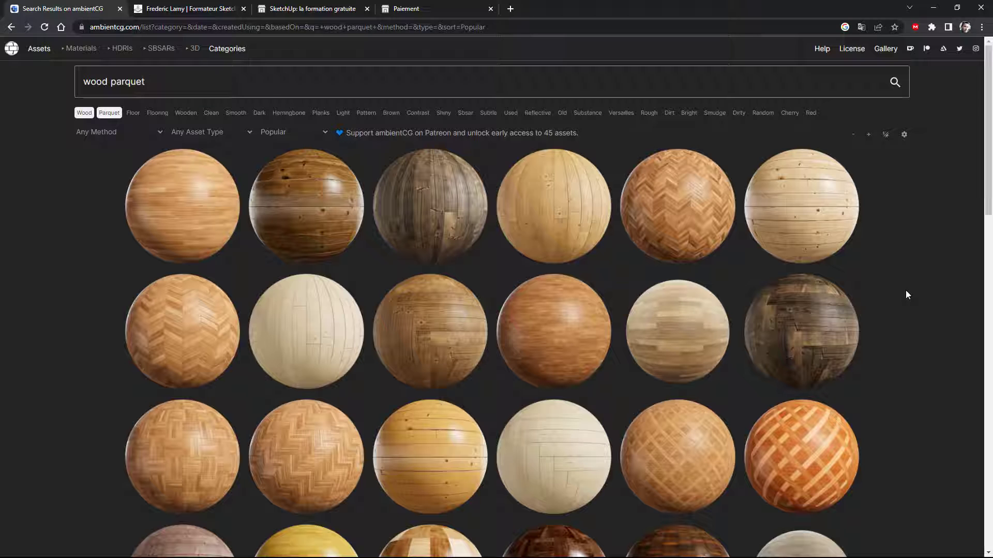
click(289, 114)
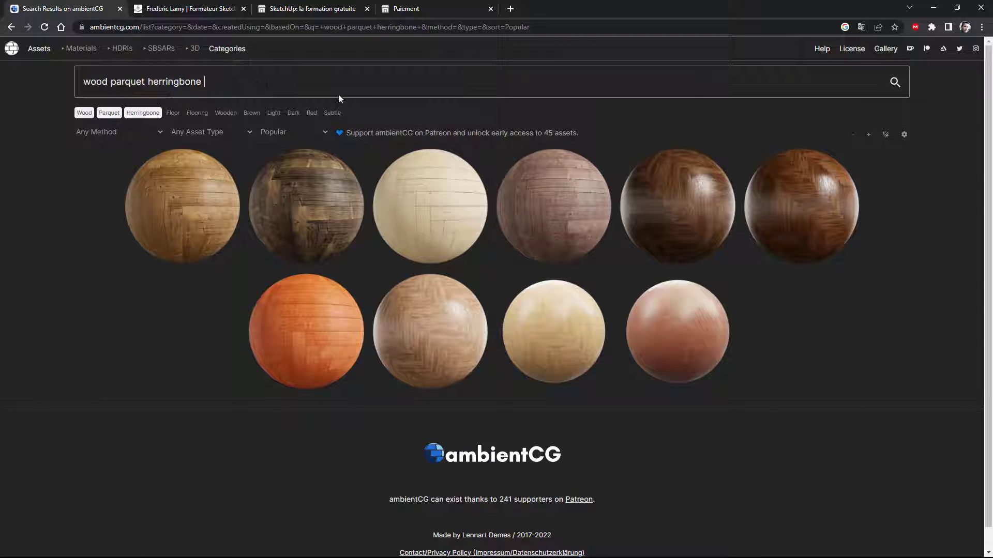
Step: Clear the whole search query and rerun the search to list all assets
drag(211, 78, 67, 77)
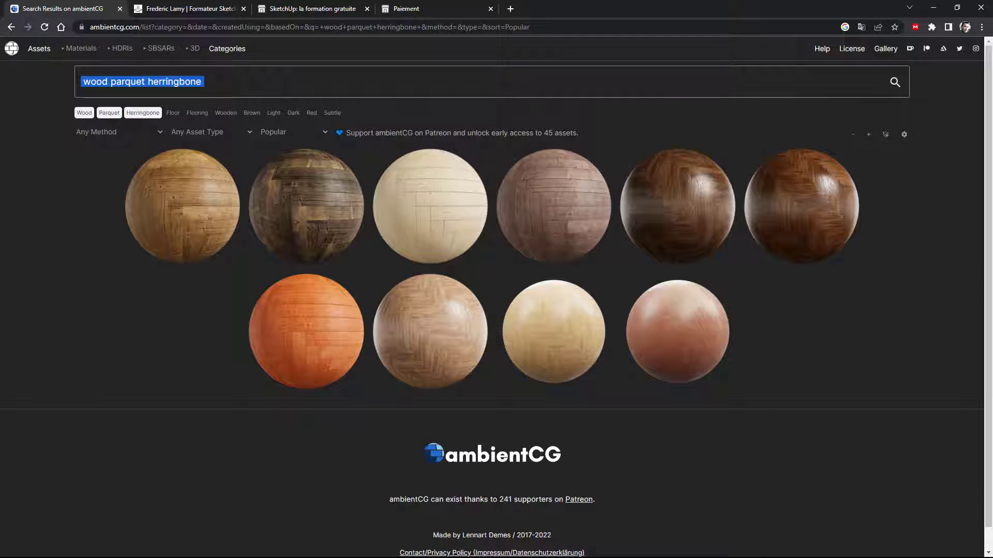
key(BackSpace)
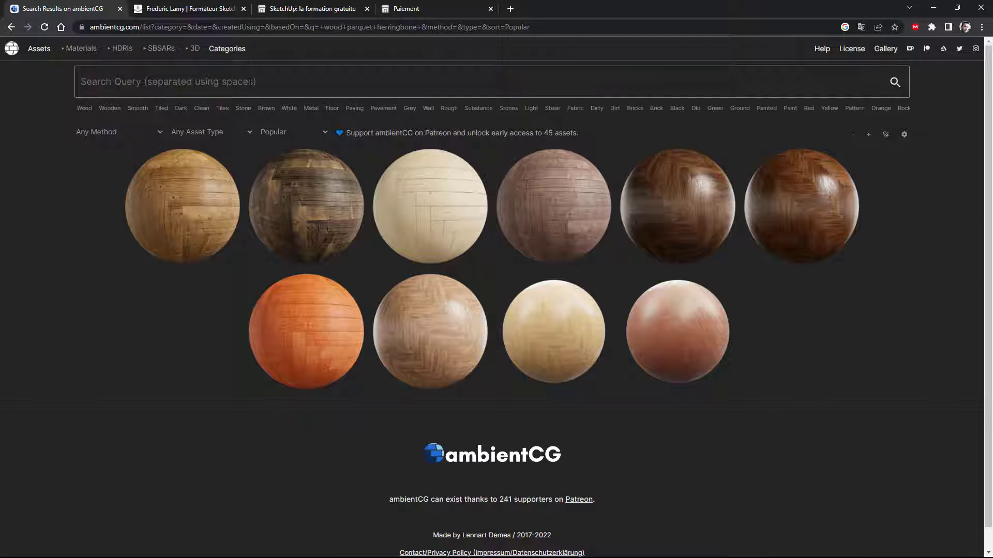
key(Return)
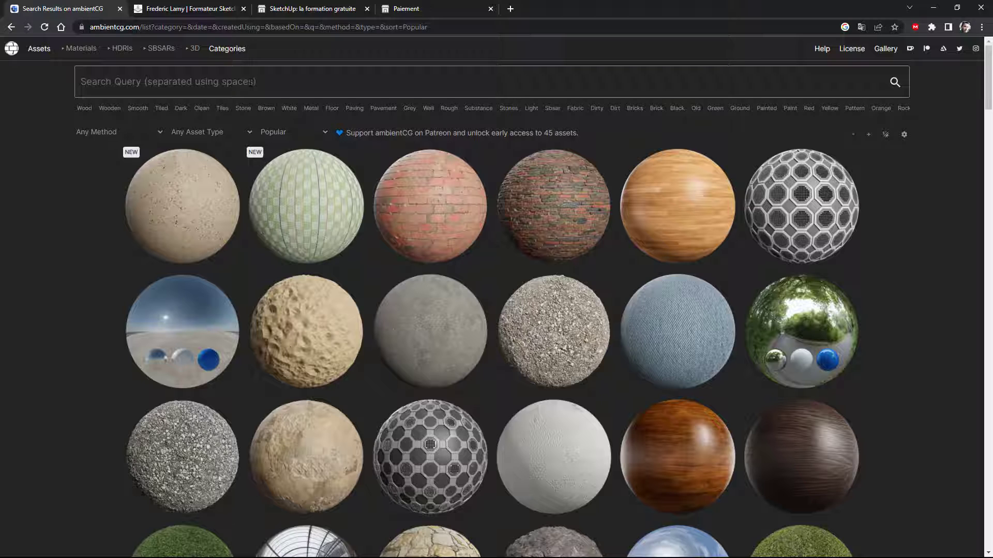
Step: Filter the assets by the wood tag and open the Wood Floor 040 material page
click(84, 108)
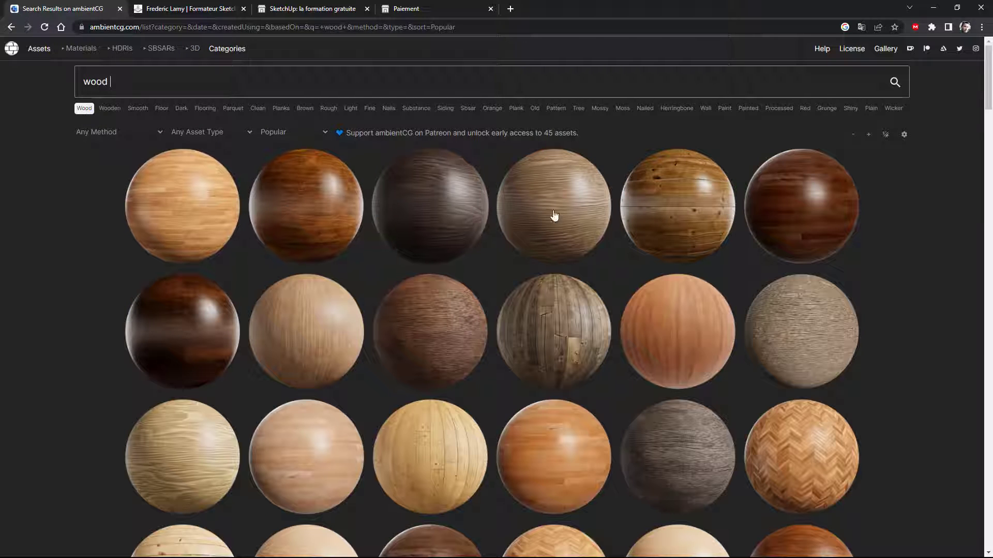
scroll(640, 264, down, 2)
scroll(640, 362, down, 4)
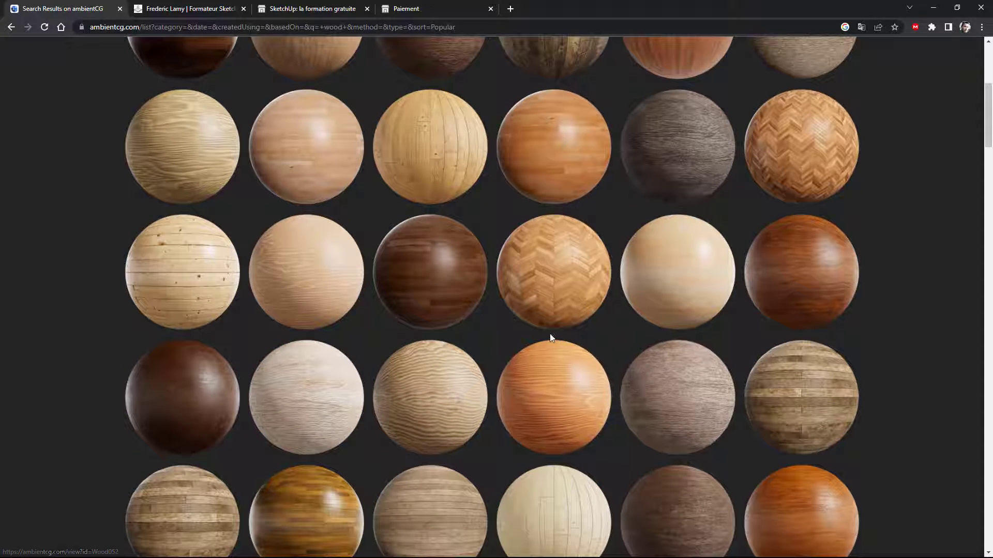
scroll(549, 336, down, 3)
scroll(532, 344, up, 5)
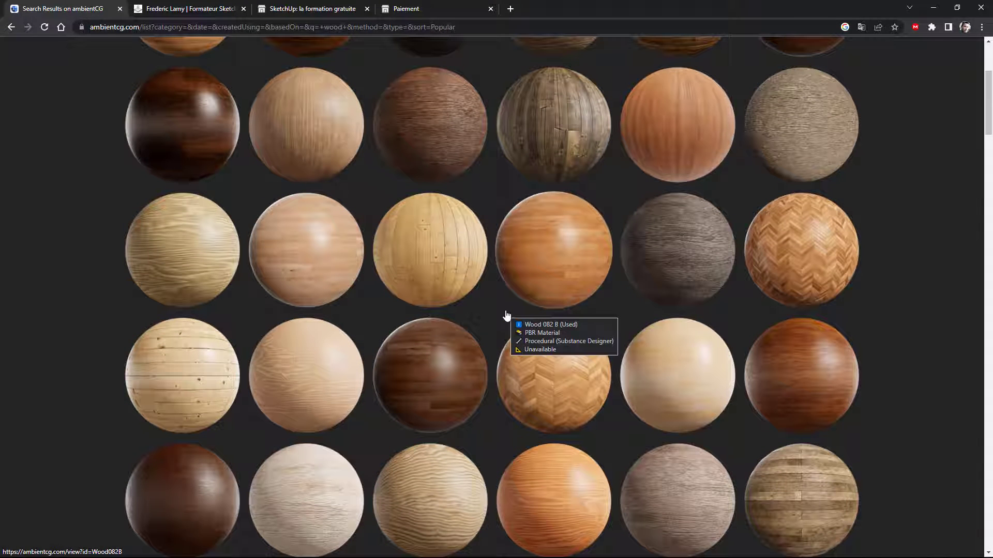
scroll(504, 316, up, 2)
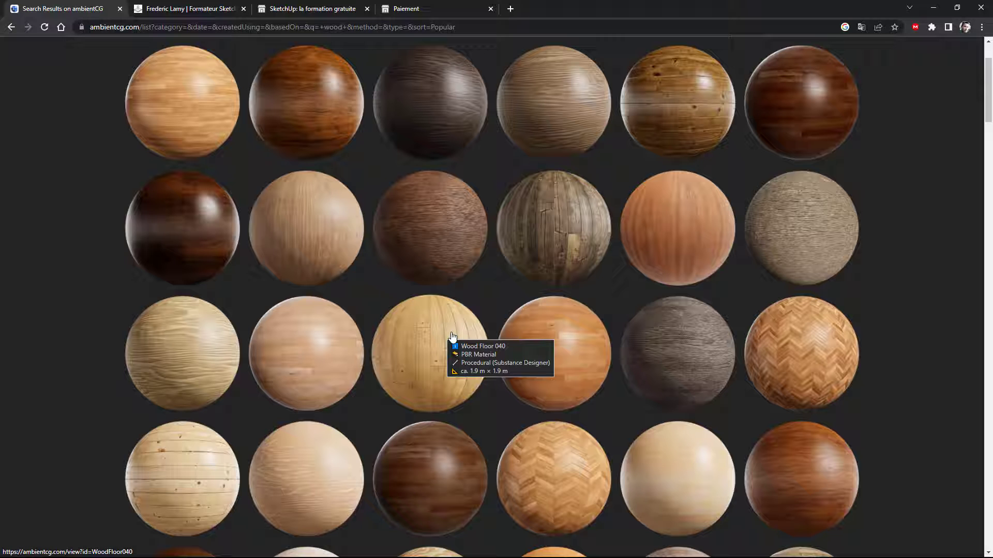
click(434, 350)
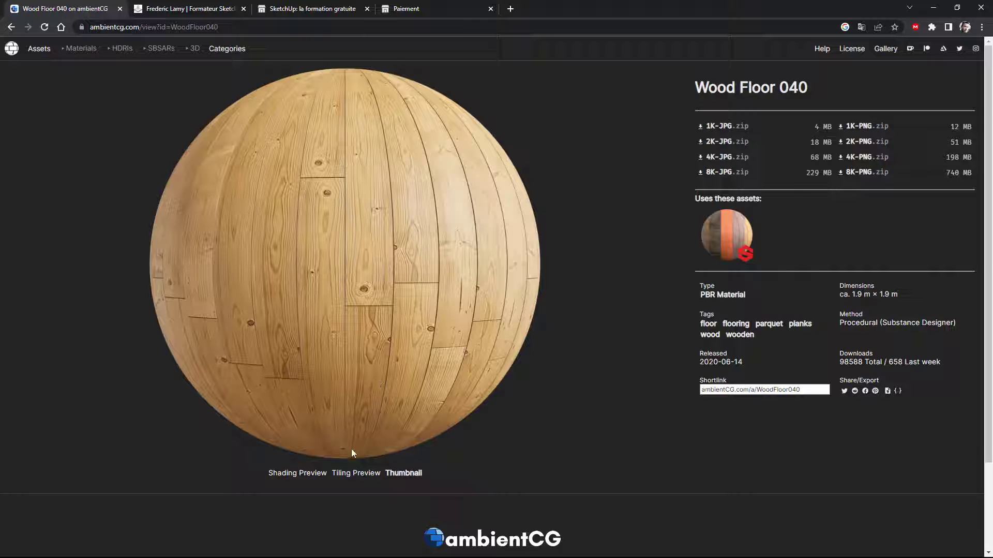
Step: Examine the wood floor's shading and tiling previews, and return to its thumbnail
click(299, 474)
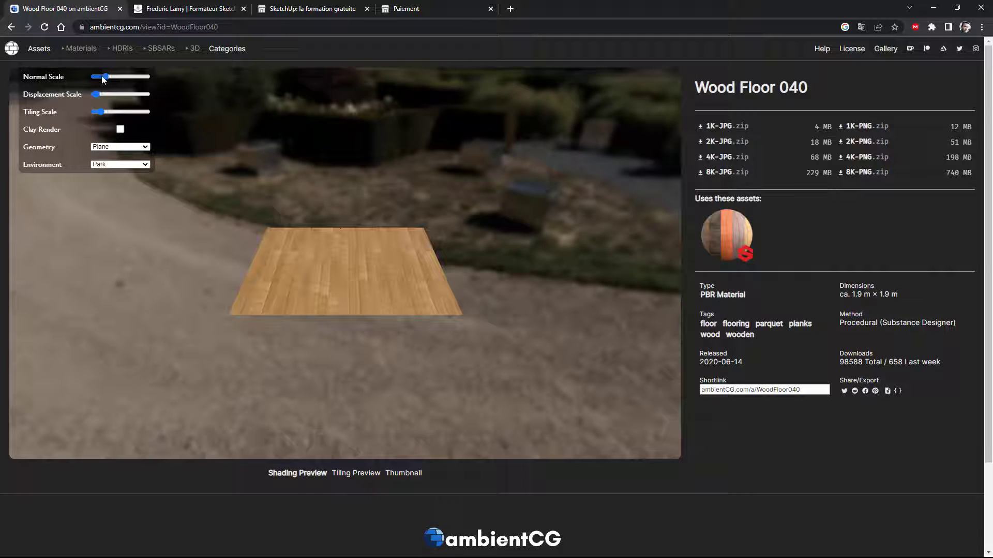
click(353, 476)
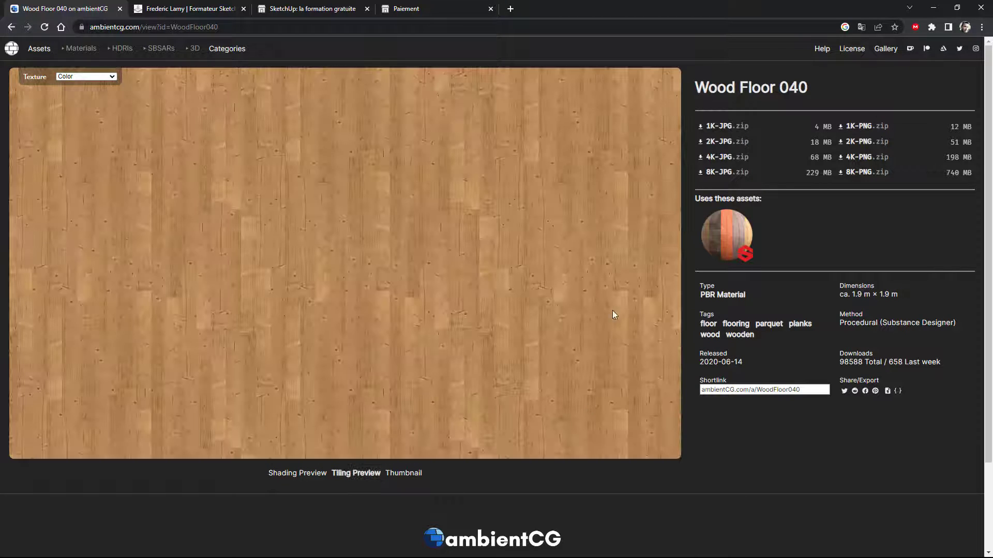
click(404, 473)
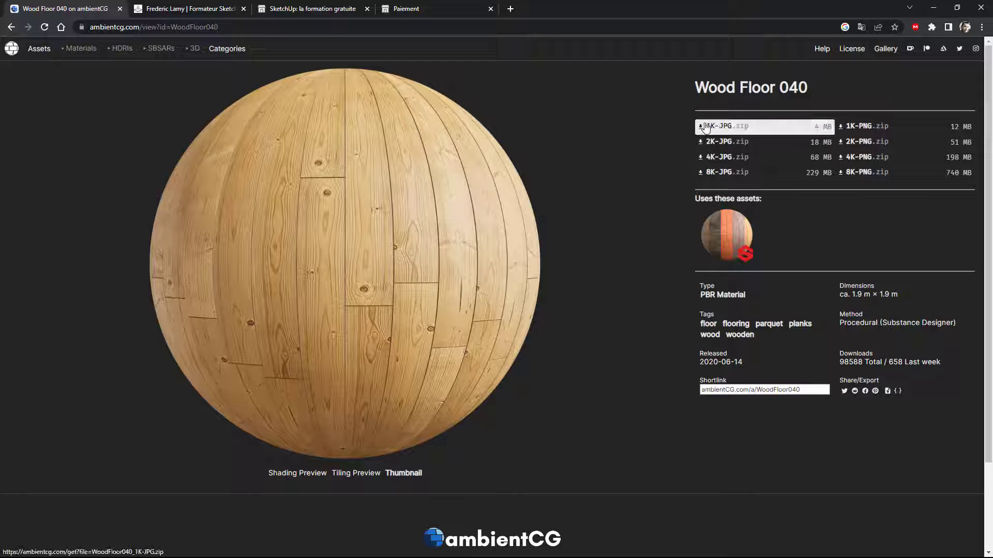
Step: Download the 2K-JPG archive of Wood Floor 040 and save it to the desktop (Bureau)
mouse_move(704, 128)
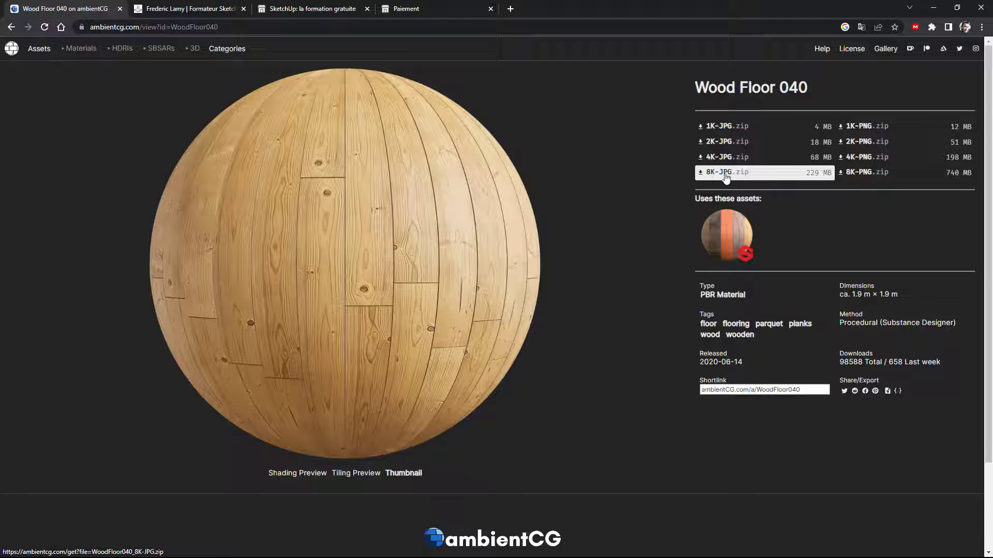
mouse_move(811, 179)
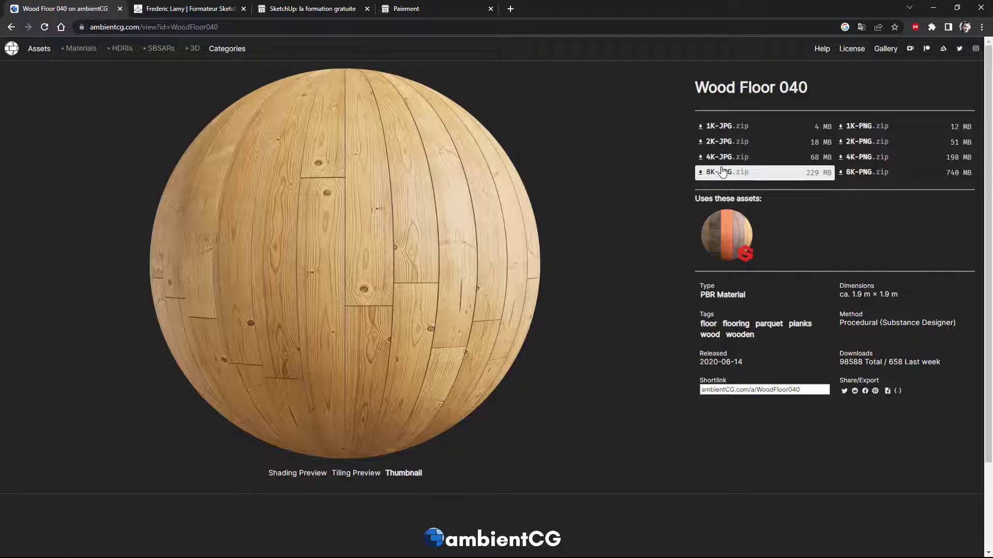
mouse_move(730, 175)
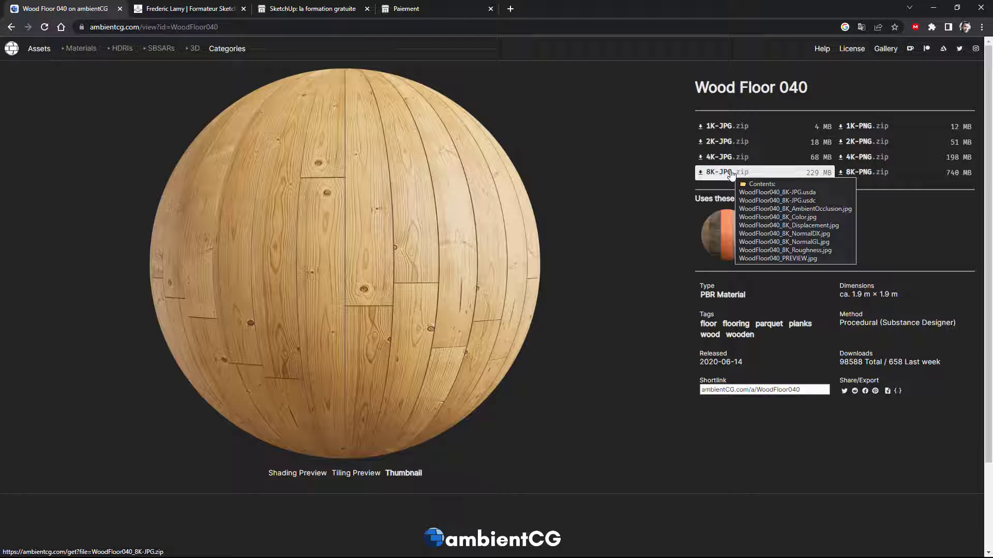
mouse_move(720, 145)
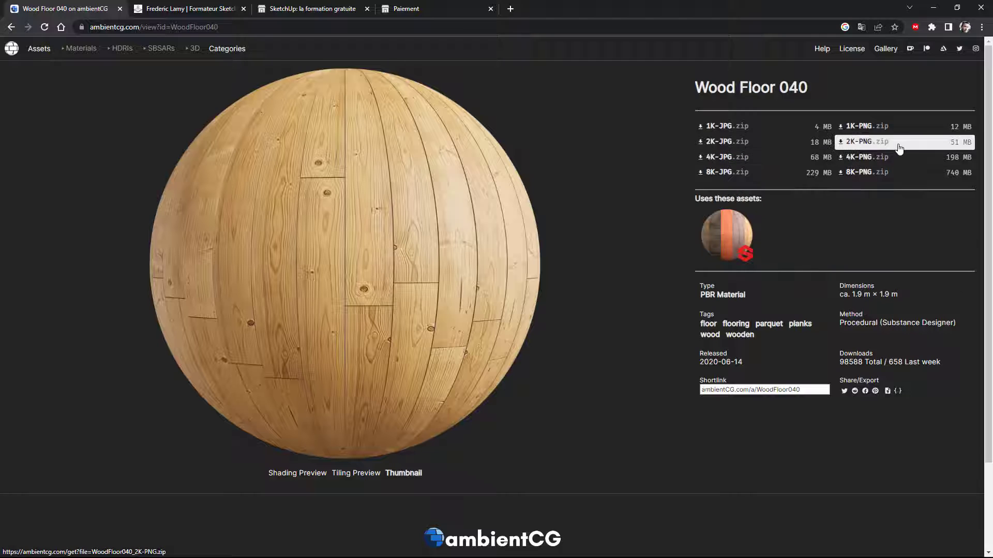
click(722, 146)
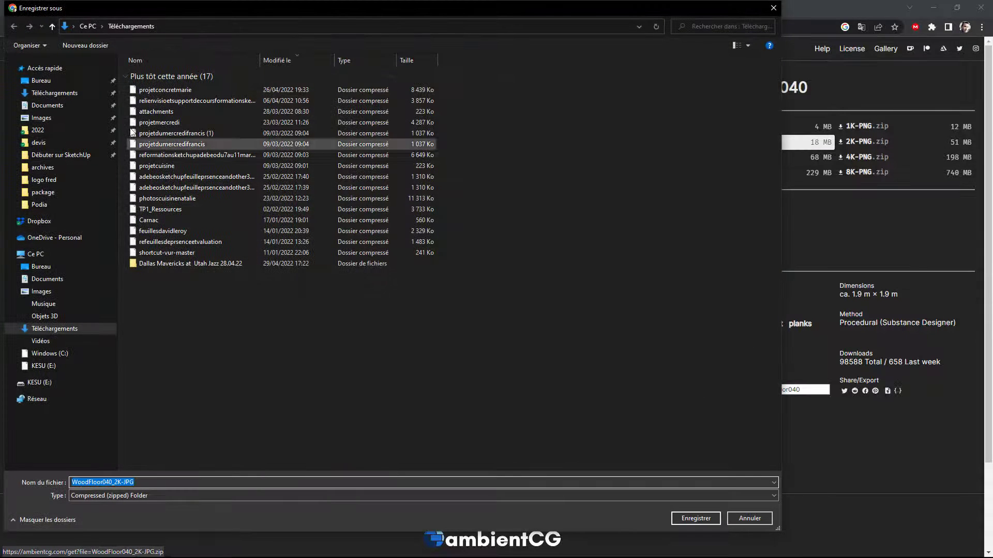
click(24, 81)
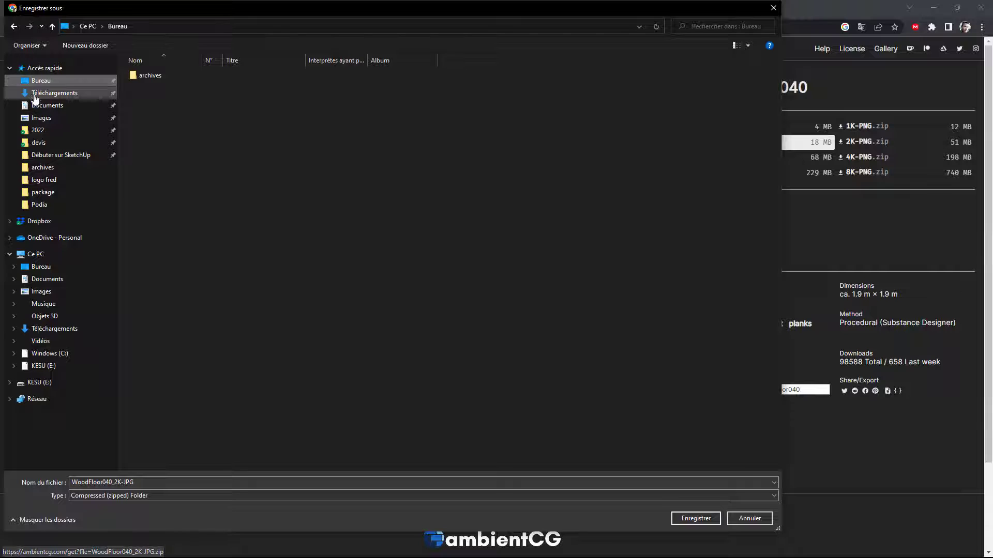
click(690, 517)
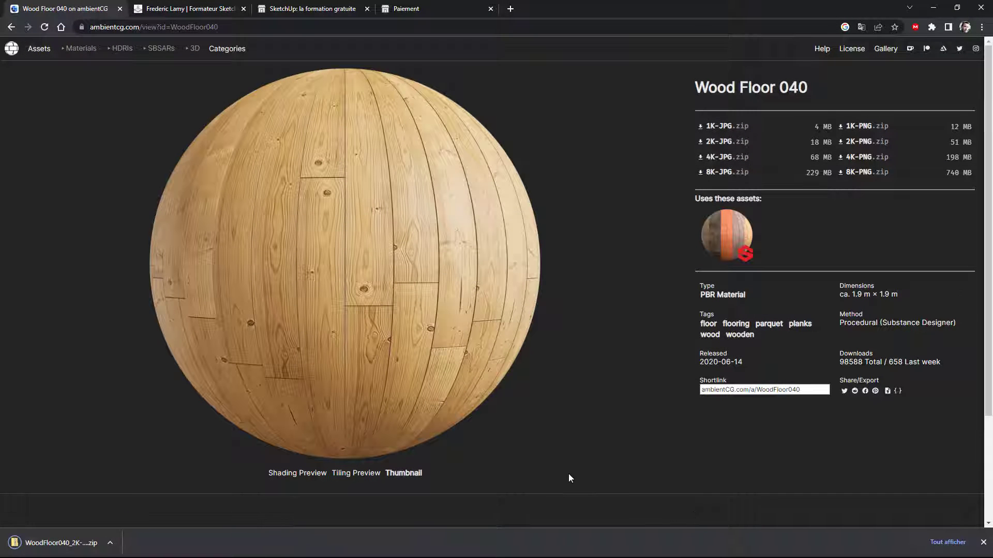
Step: Create a new folder on the desktop and move the WoodFloor040_2K-JPG archive into it
click(934, 8)
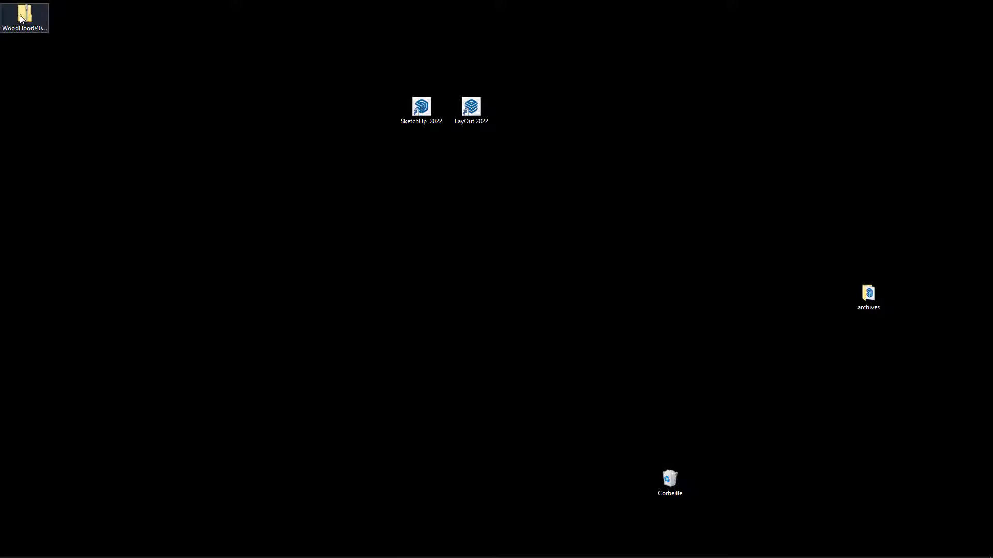
drag(25, 16, 467, 205)
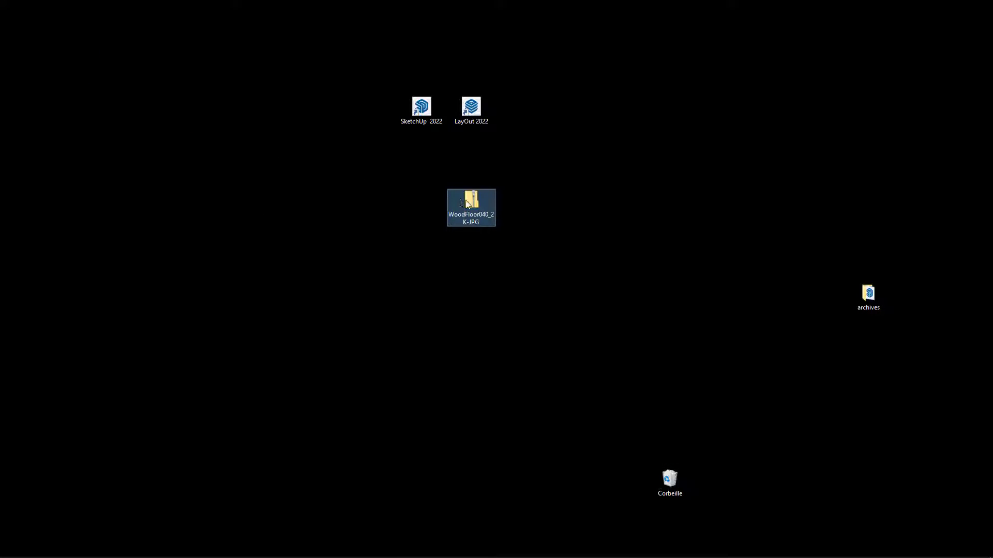
right_click(539, 209)
mouse_move(593, 320)
click(698, 320)
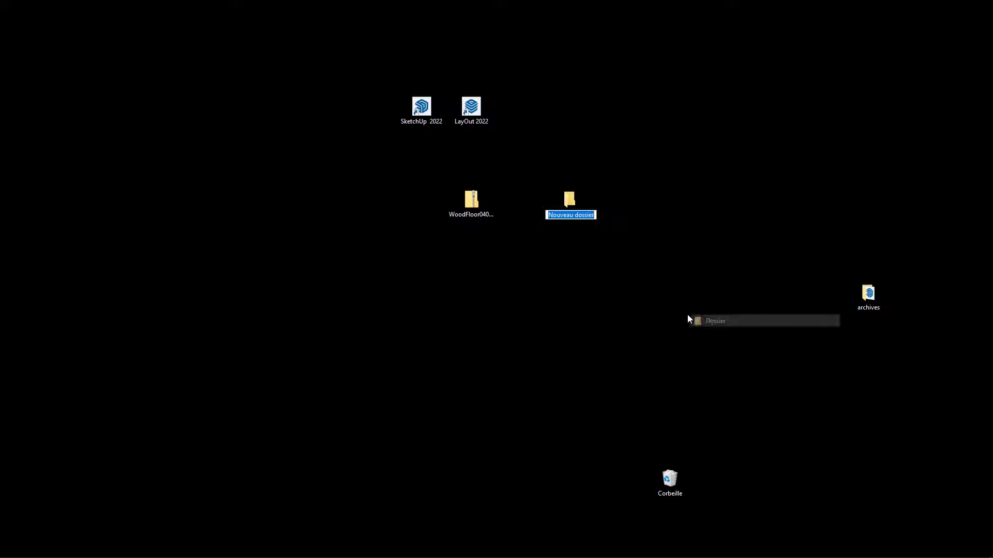
click(561, 257)
drag(492, 215, 567, 207)
Step: Open the new folder and extract the WoodFloor040_2K-JPG archive's files directly into it with 7-Zip
double_click(573, 216)
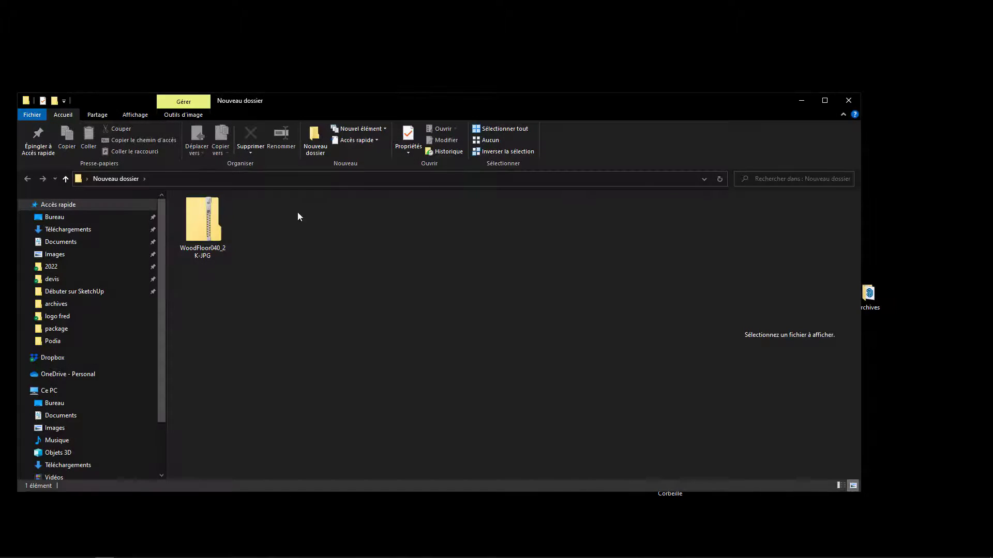
right_click(187, 212)
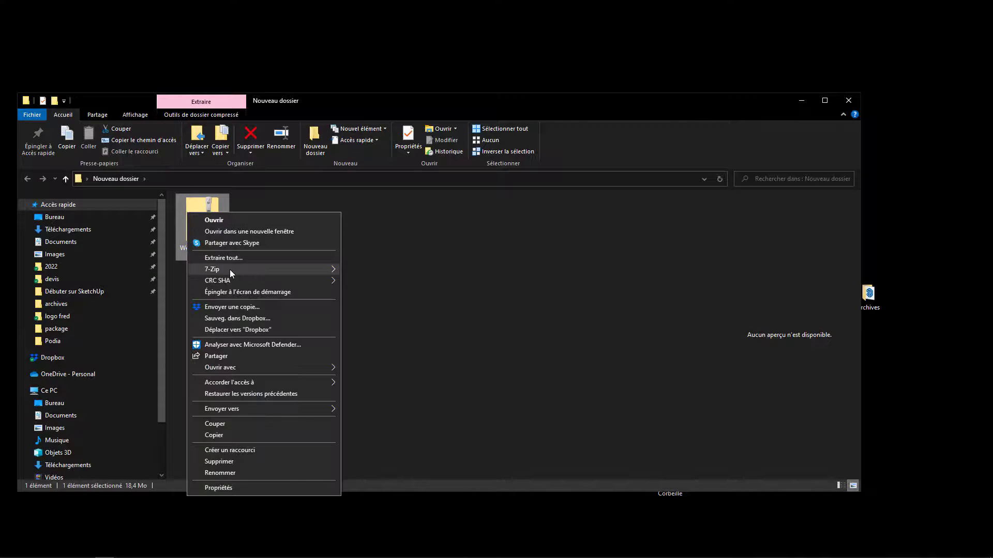
mouse_move(230, 269)
click(383, 305)
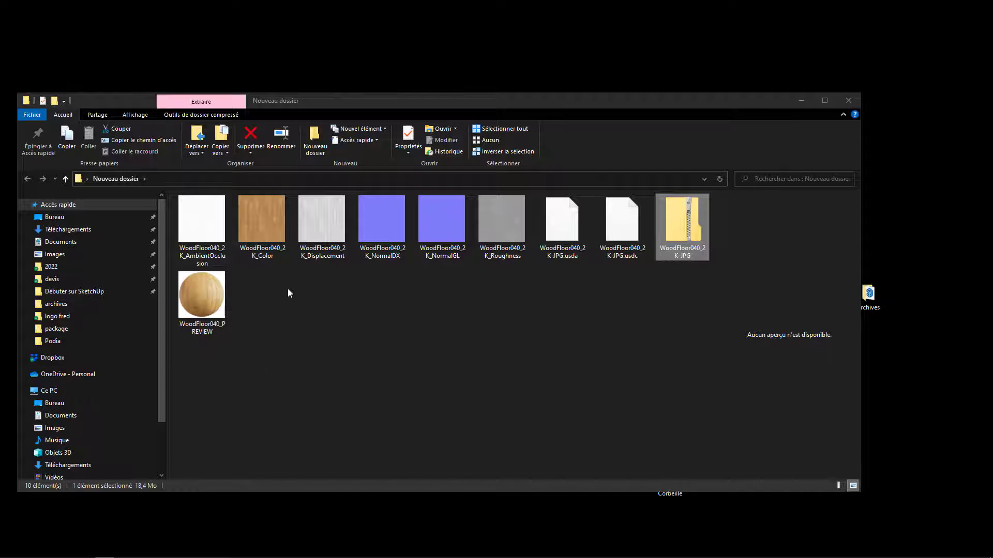
Step: Check the file properties of the WoodFloor040_2K_Color image, and close them without changes
right_click(263, 225)
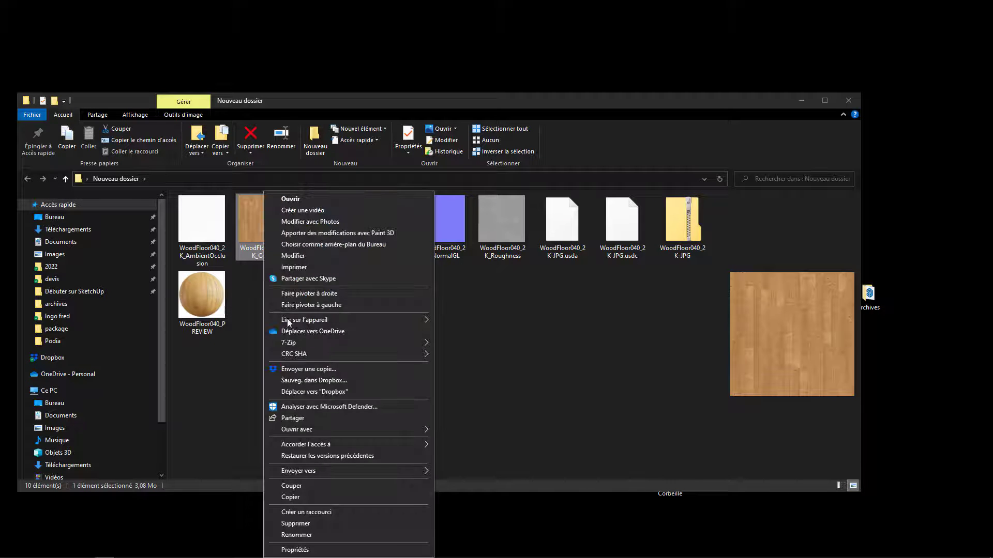
click(553, 401)
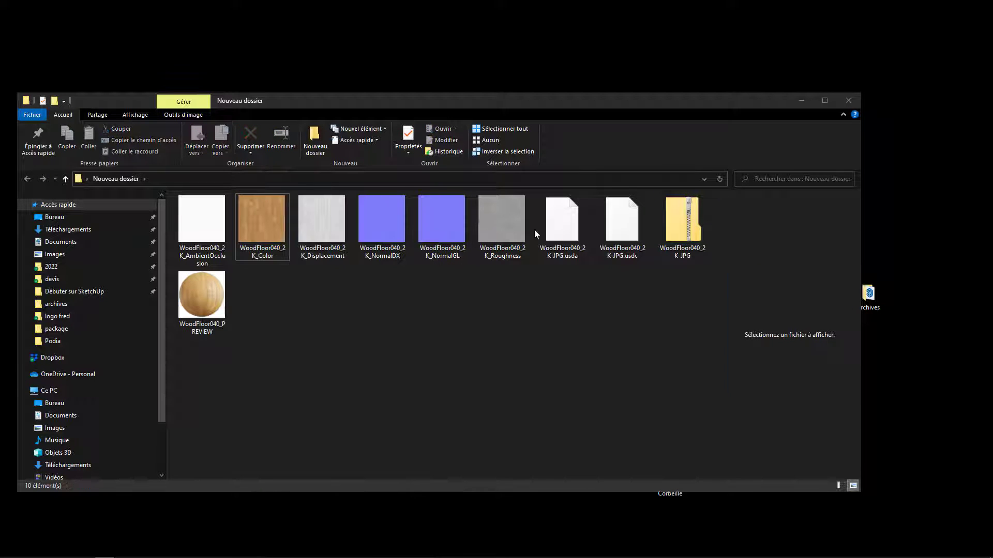
click(79, 549)
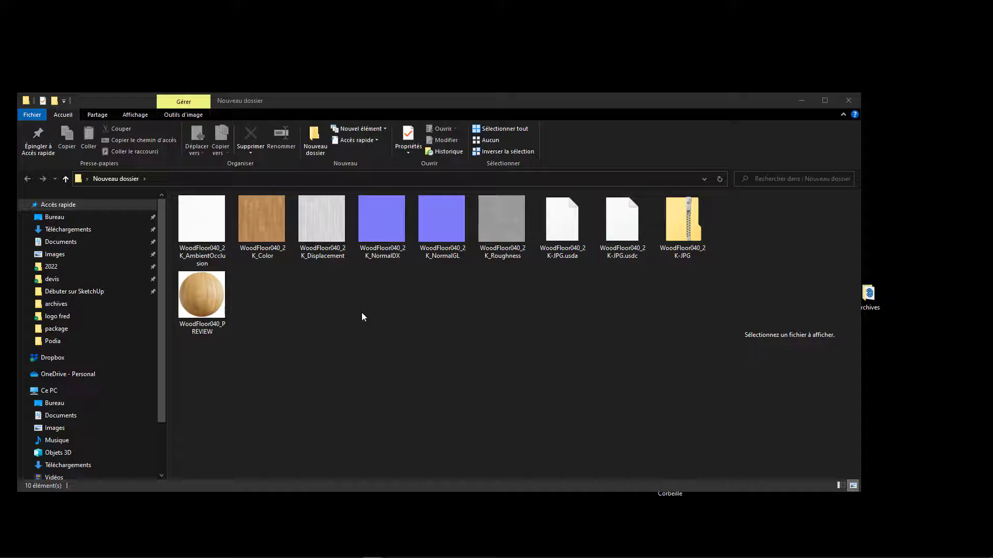
right_click(270, 228)
click(301, 550)
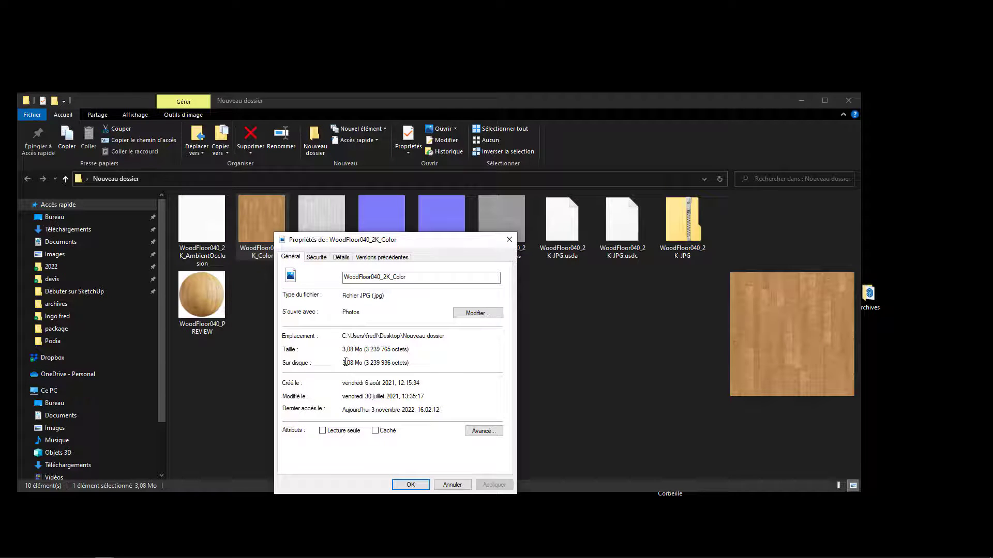
click(453, 484)
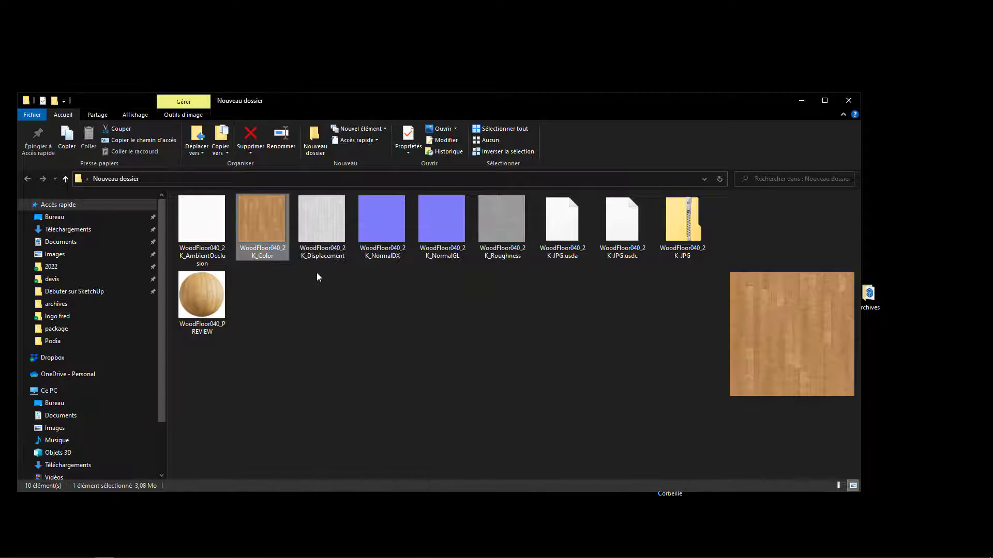
Step: Open the WoodFloor040_2K_Color image, examine its wood grain close up, and close the viewer
double_click(261, 223)
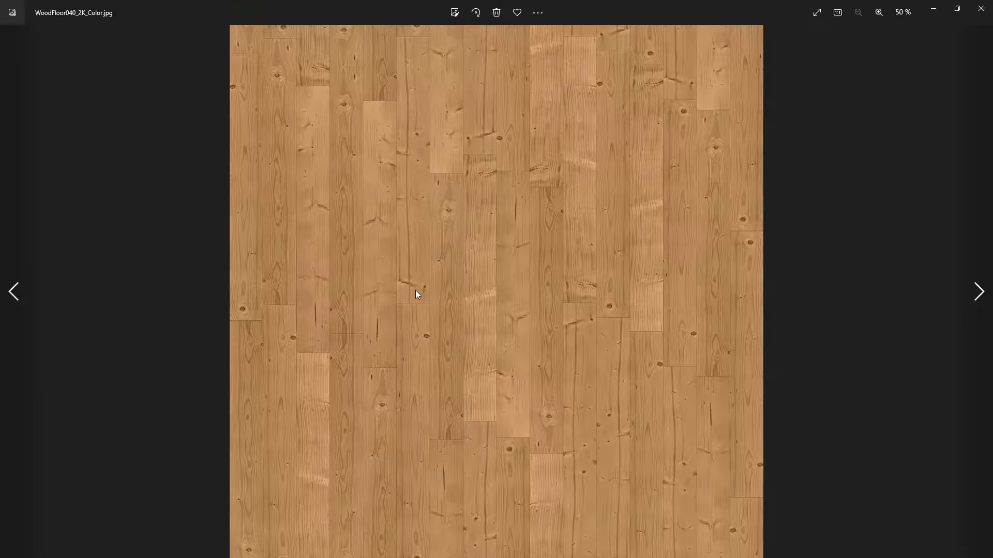
scroll(538, 314, up, 5)
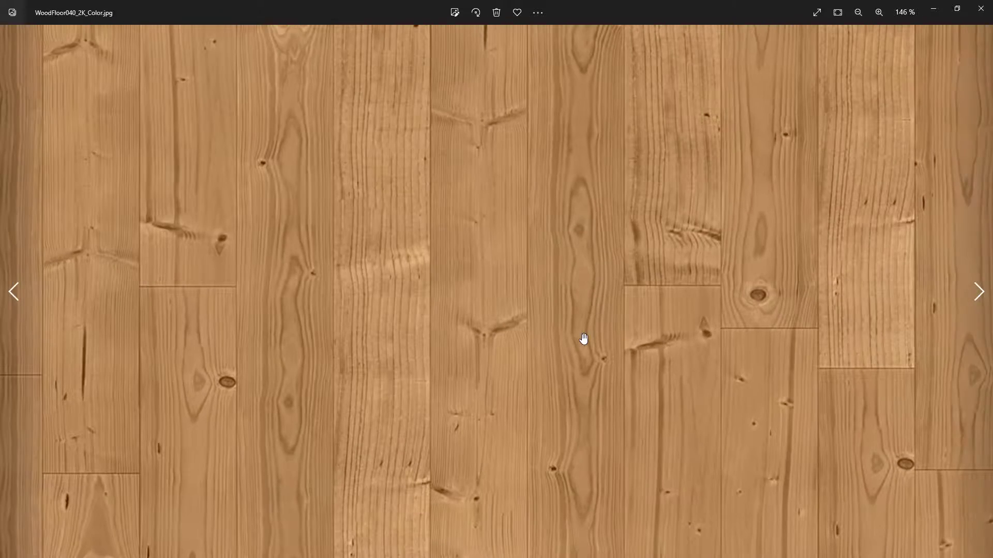
scroll(483, 239, down, 4)
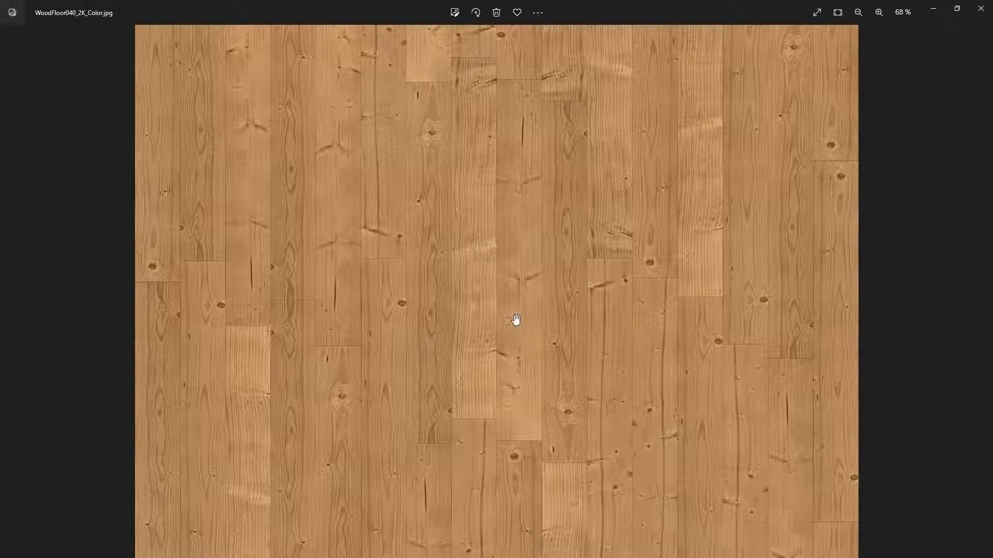
scroll(474, 318, down, 2)
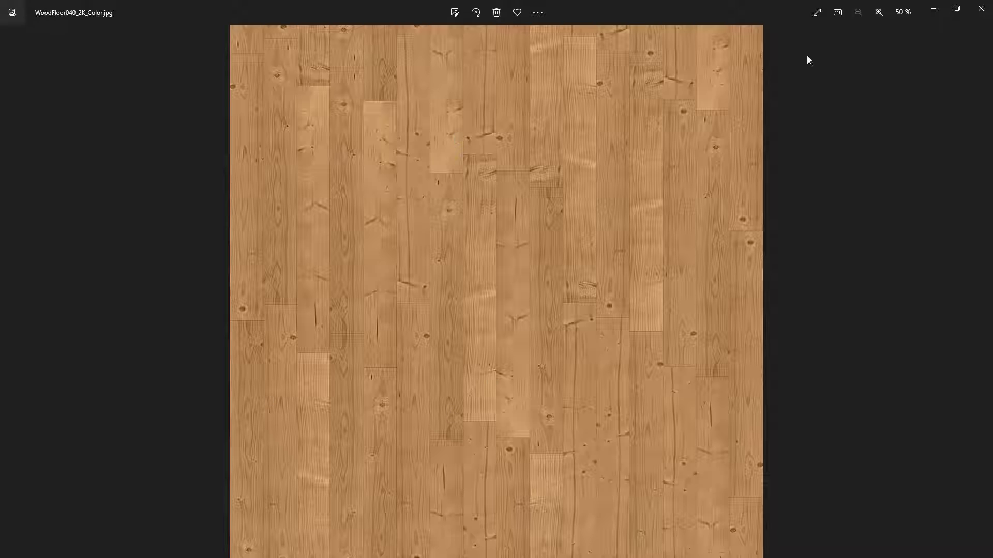
click(981, 8)
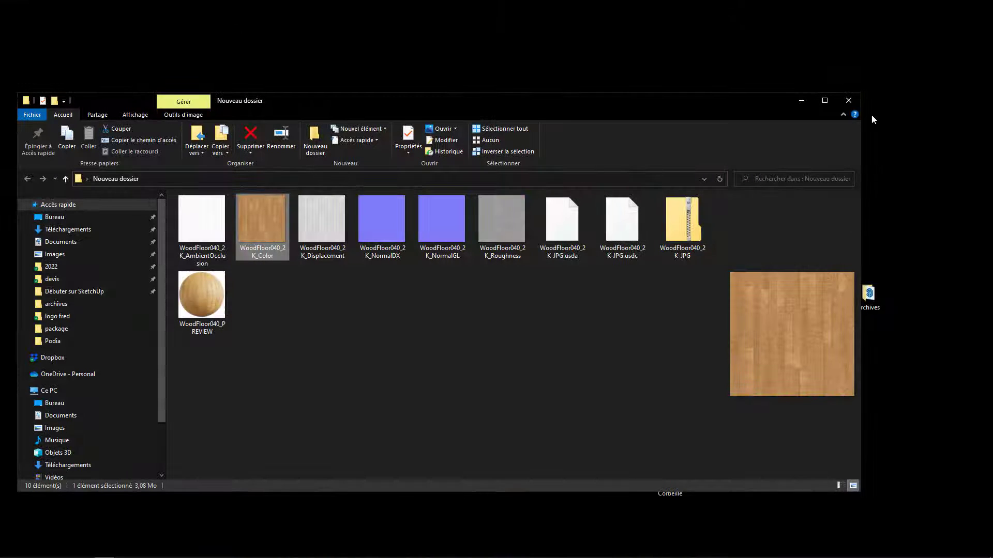
Step: Close the texture folder, switch to SketchUp 2022 and create a new model from the Architecture Centimètres template
click(848, 100)
mouse_move(429, 556)
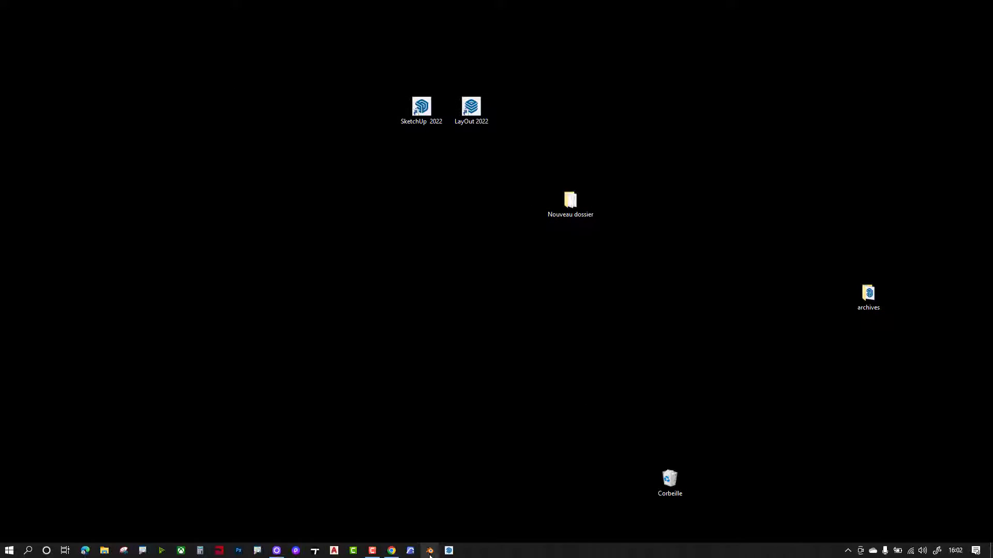
click(418, 117)
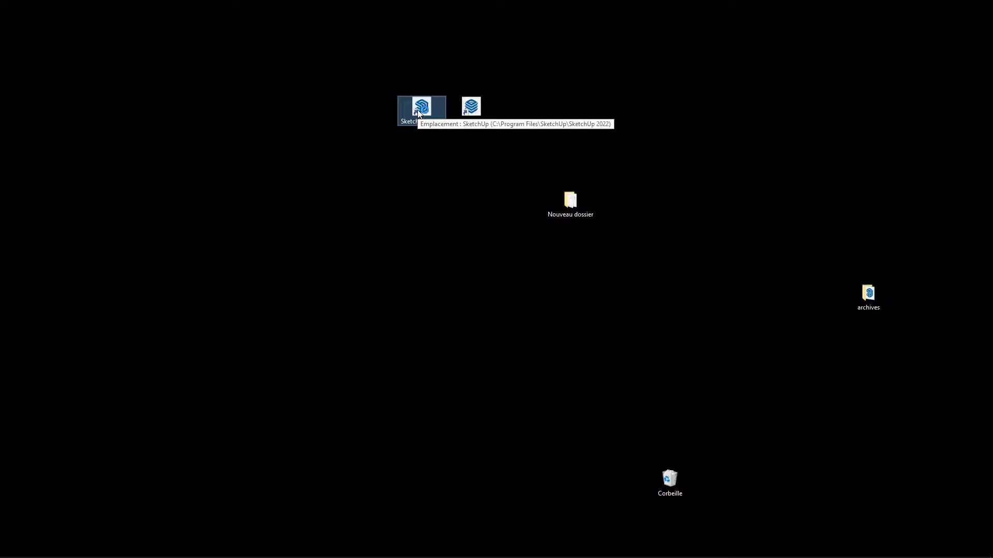
double_click(419, 113)
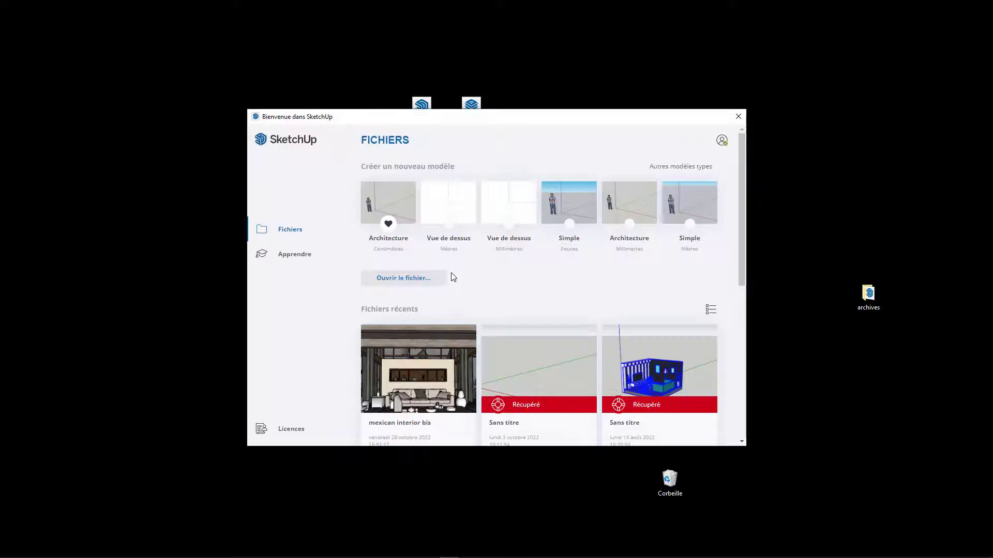
click(389, 208)
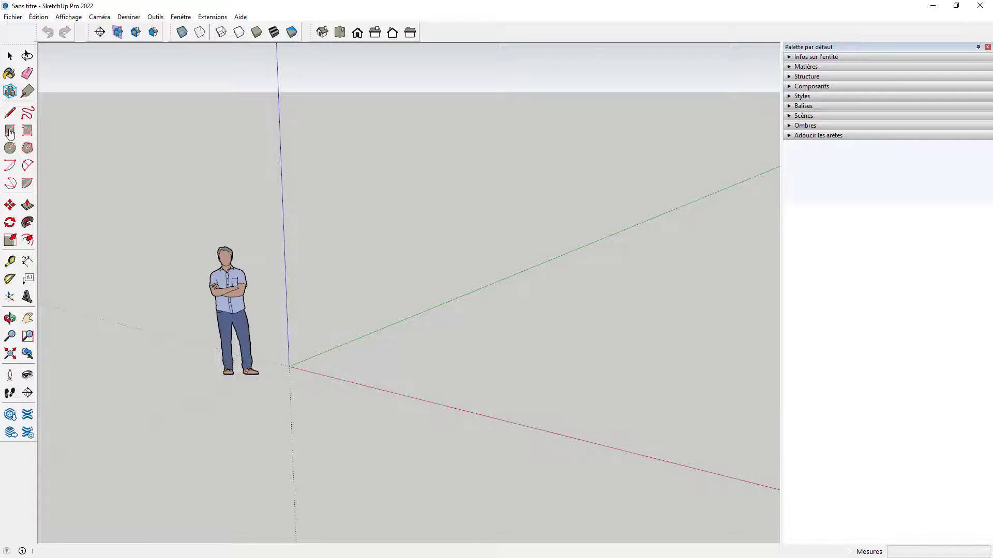
Step: Draw a rectangular floor face about 440.7 by 487.1 cm on the ground near the origin
click(10, 131)
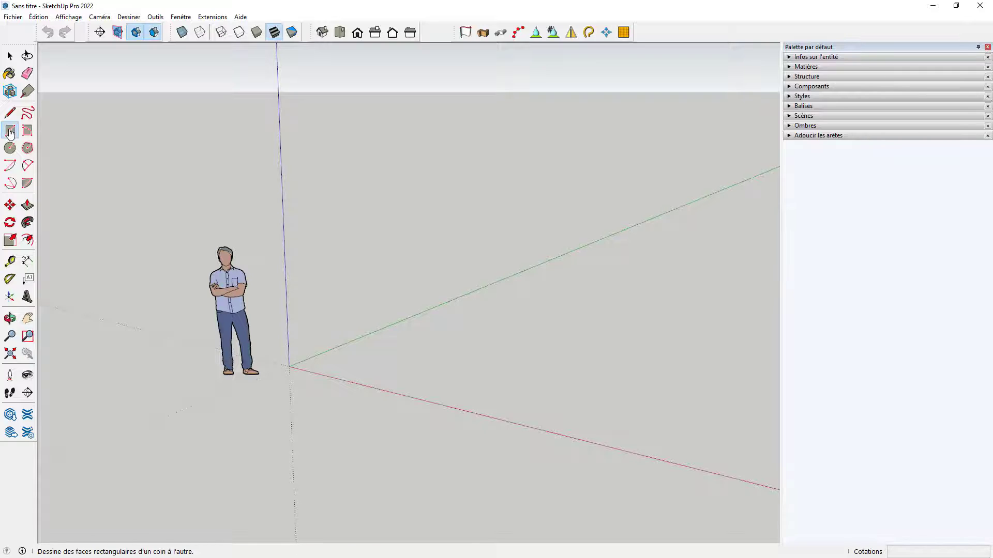
click(336, 359)
click(734, 325)
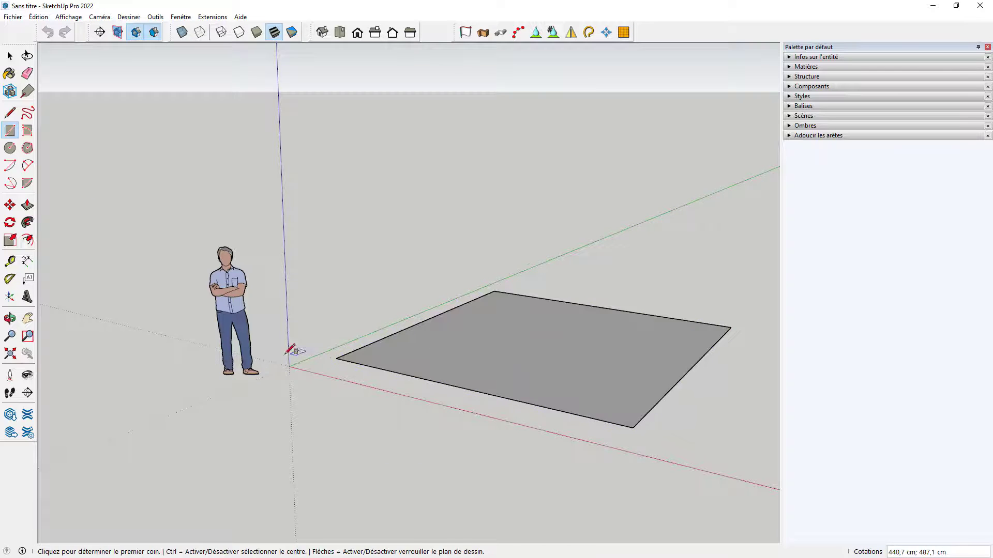
Step: Import WoodFloor040_2K_Color from Nouveau dossier on the Bureau as a texture and place it on the rectangular face
mouse_move(293, 348)
middle_down()
mouse_move(388, 399)
mouse_move(273, 196)
middle_up()
click(13, 17)
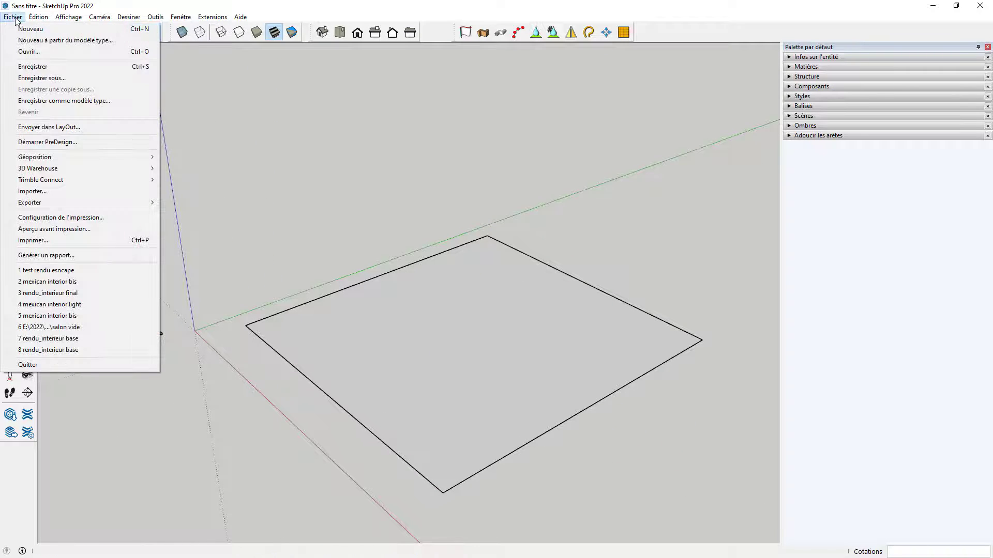
click(53, 189)
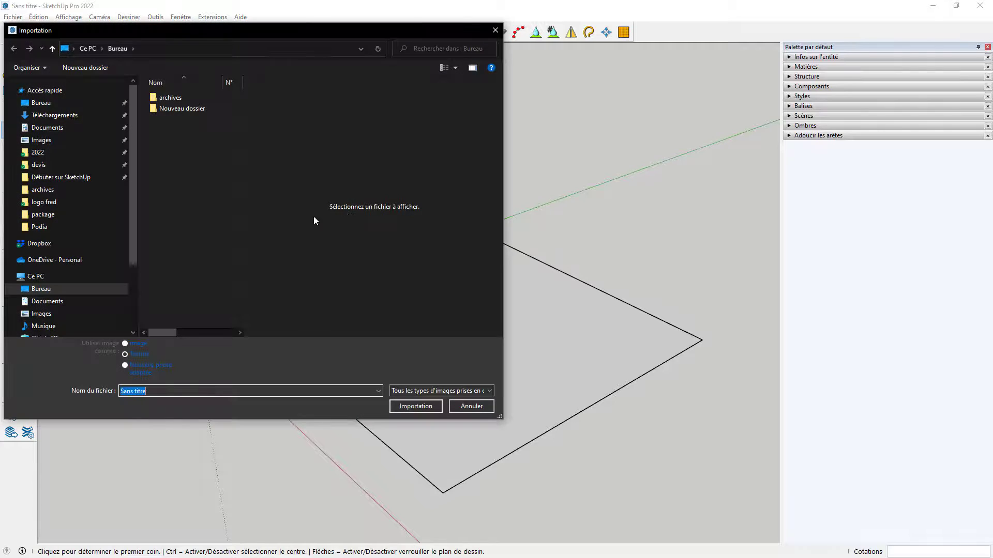
click(58, 103)
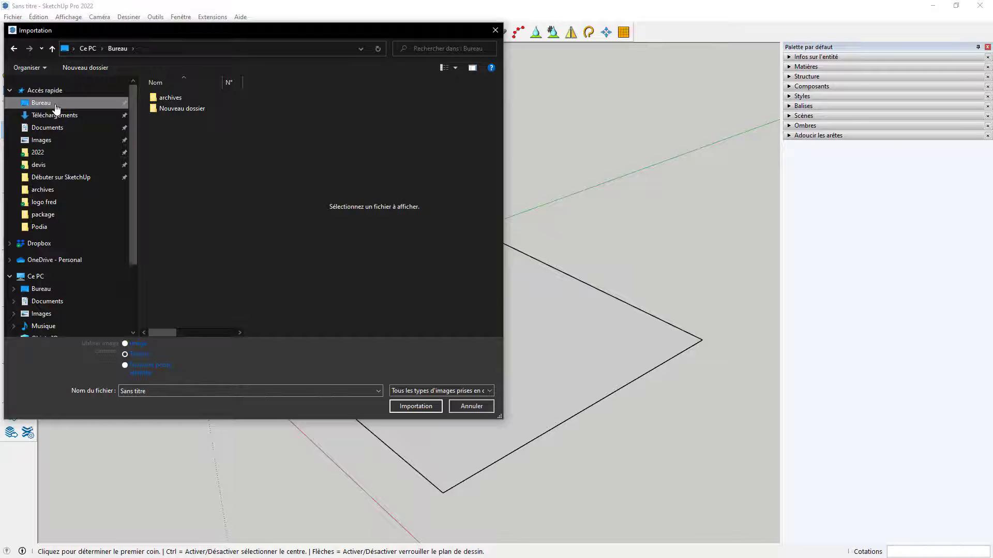
double_click(168, 108)
click(175, 172)
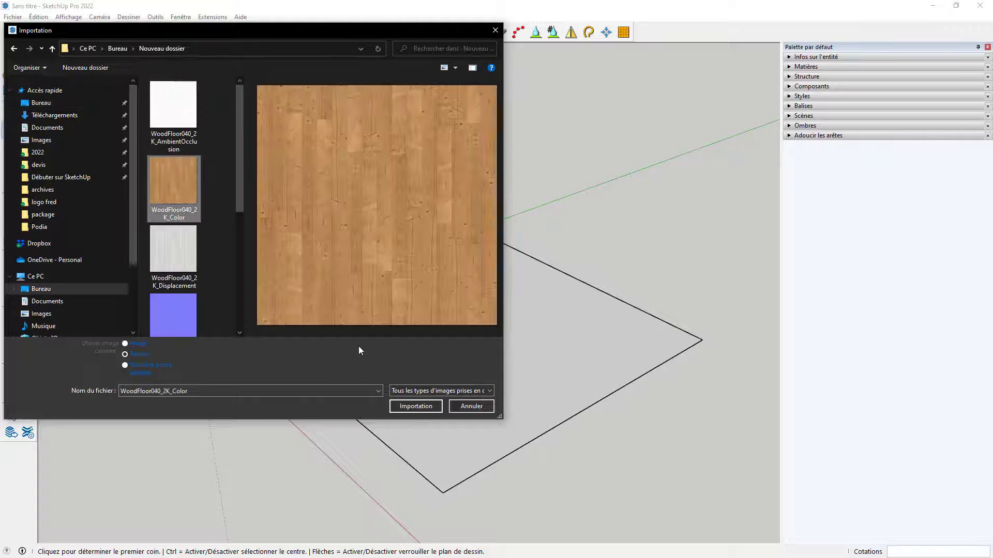
click(416, 406)
click(352, 349)
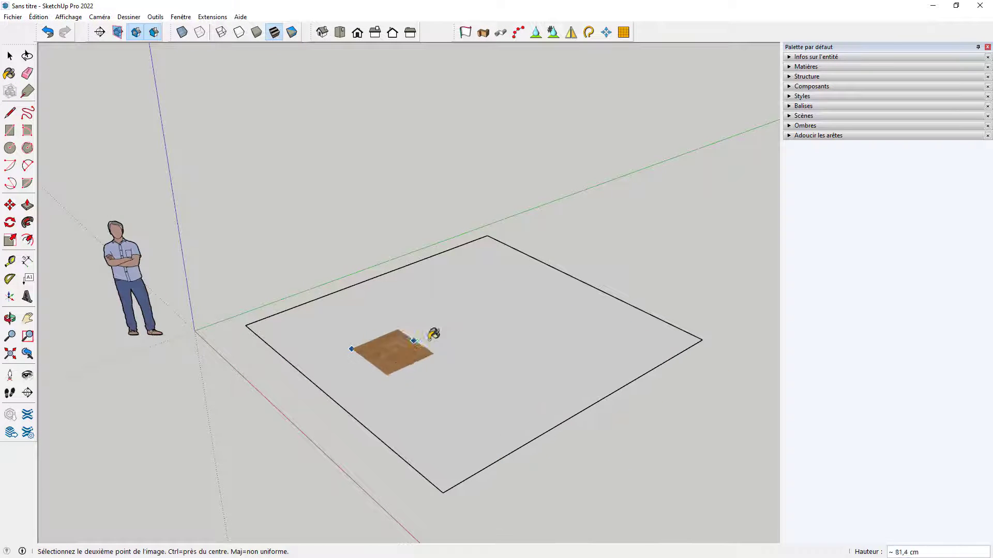
click(528, 328)
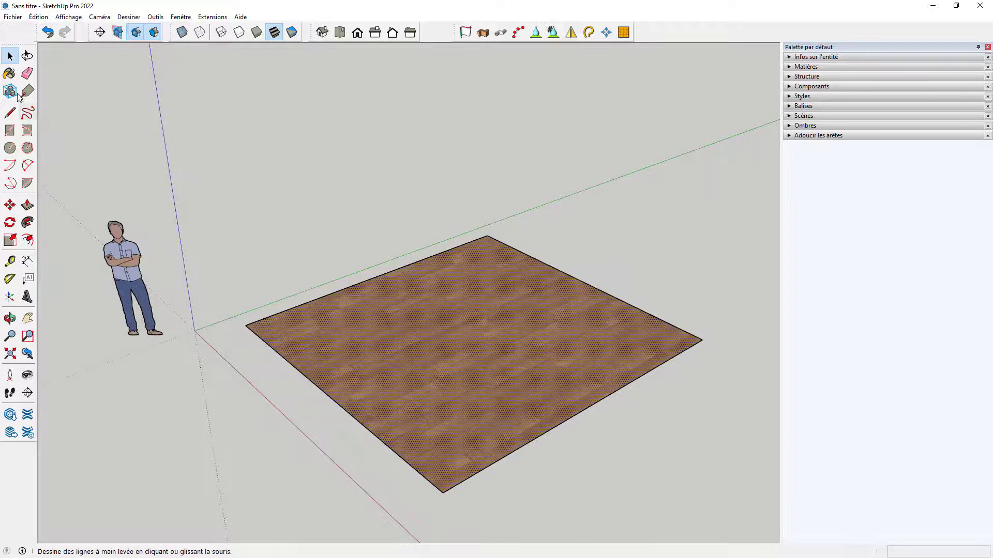
Step: Examine the wood texture on the floor face from several angles and distances
middle_drag(552, 346, 81, 388)
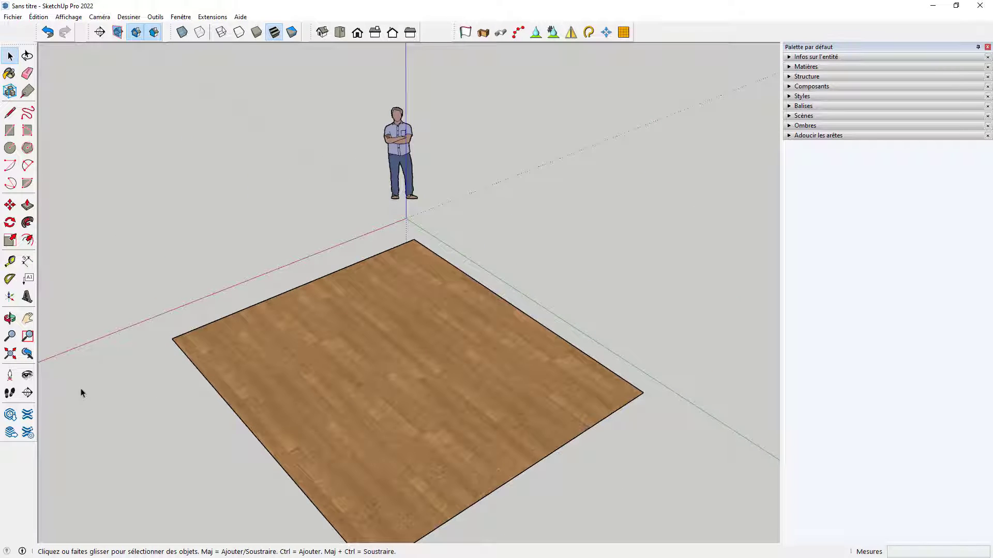
scroll(282, 287, down, 2)
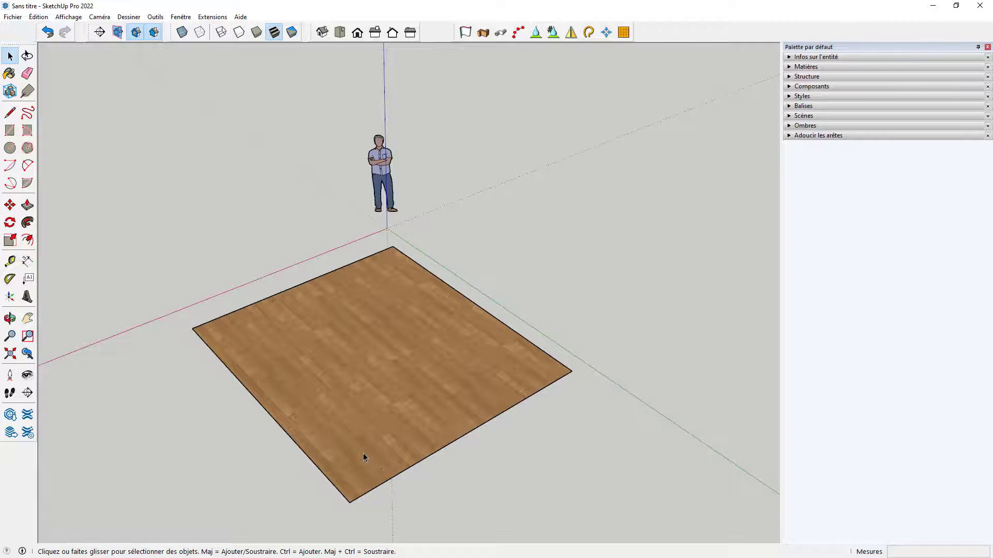
scroll(364, 457, up, 3)
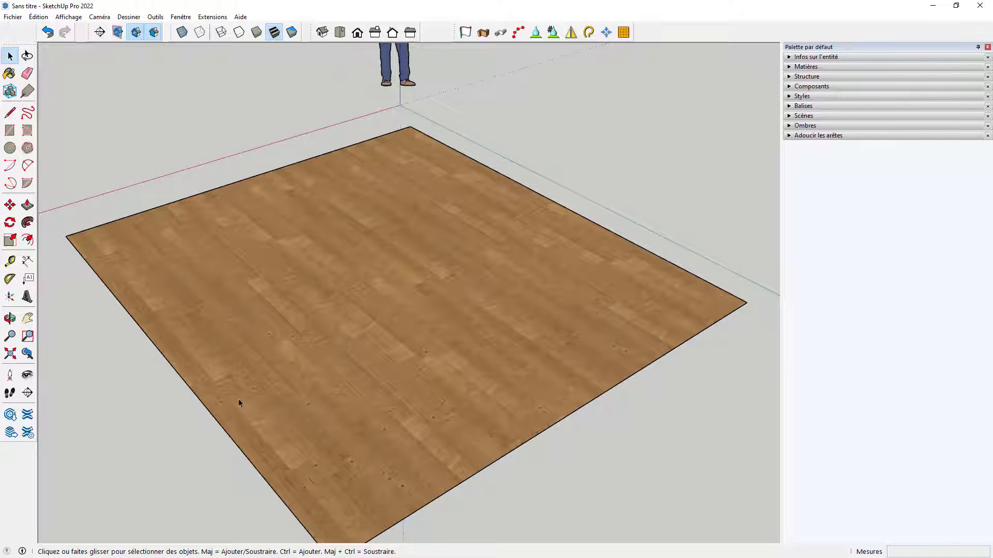
middle_drag(238, 398, 283, 384)
scroll(335, 356, up, 10)
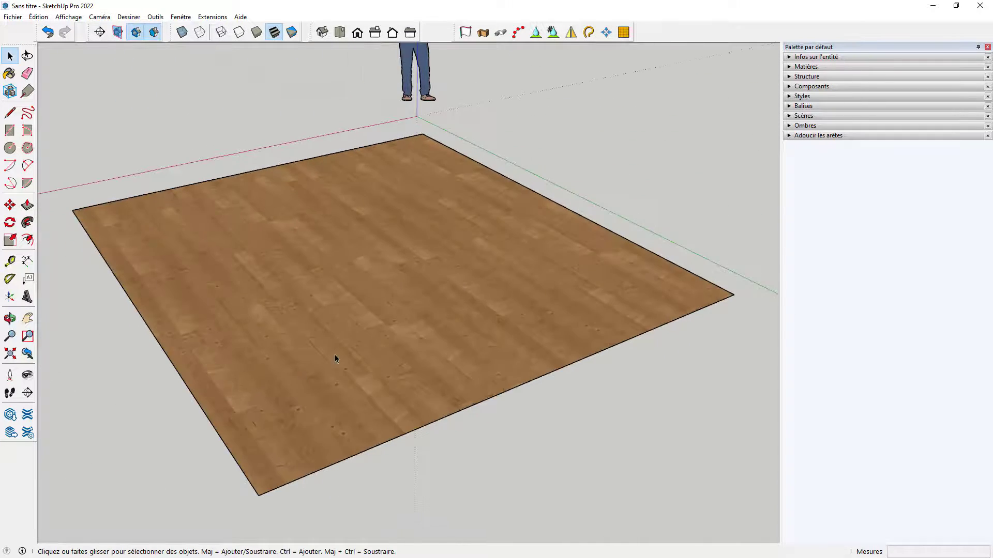
middle_drag(421, 384, 396, 491)
scroll(426, 293, down, 5)
scroll(426, 293, down, 5)
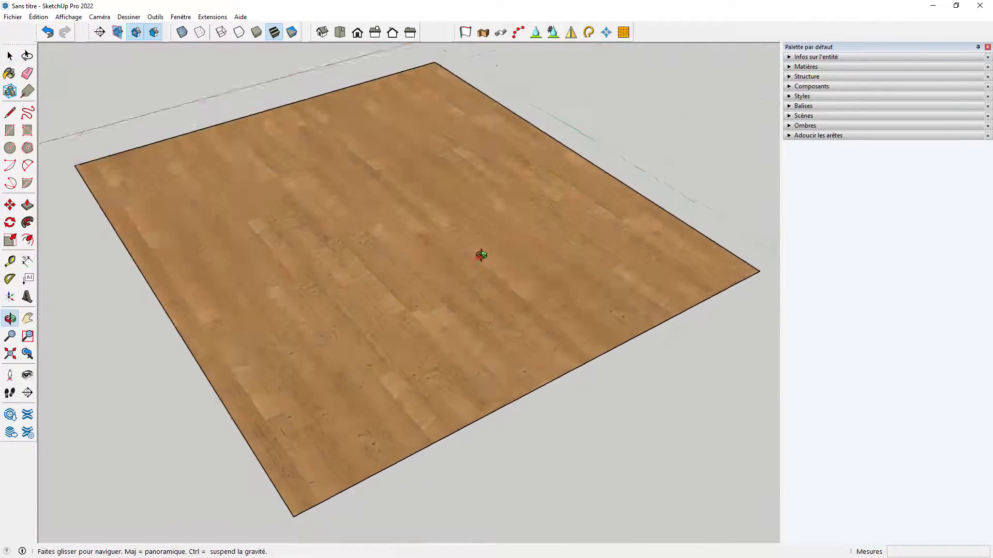
Step: Push/Pull the textured floor face upward by about 7 cm to form a slab
click(30, 205)
click(145, 230)
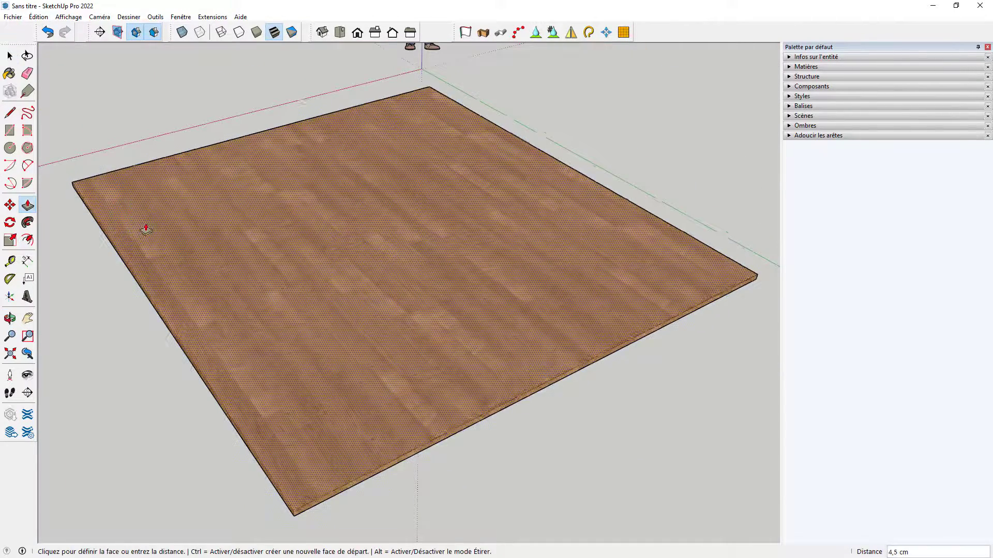
click(147, 224)
scroll(358, 275, down, 4)
middle_drag(358, 275, 399, 222)
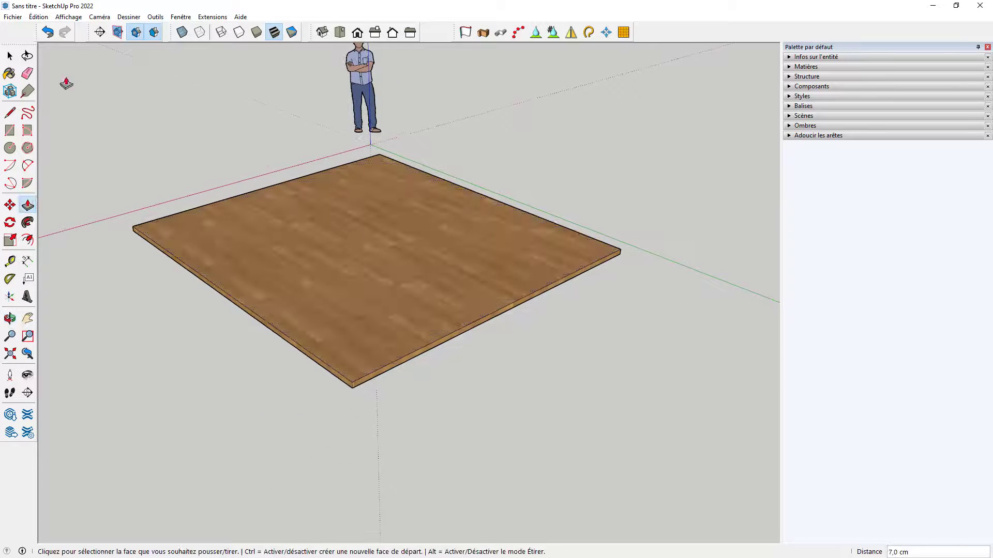
click(10, 56)
middle_drag(256, 192, 358, 291)
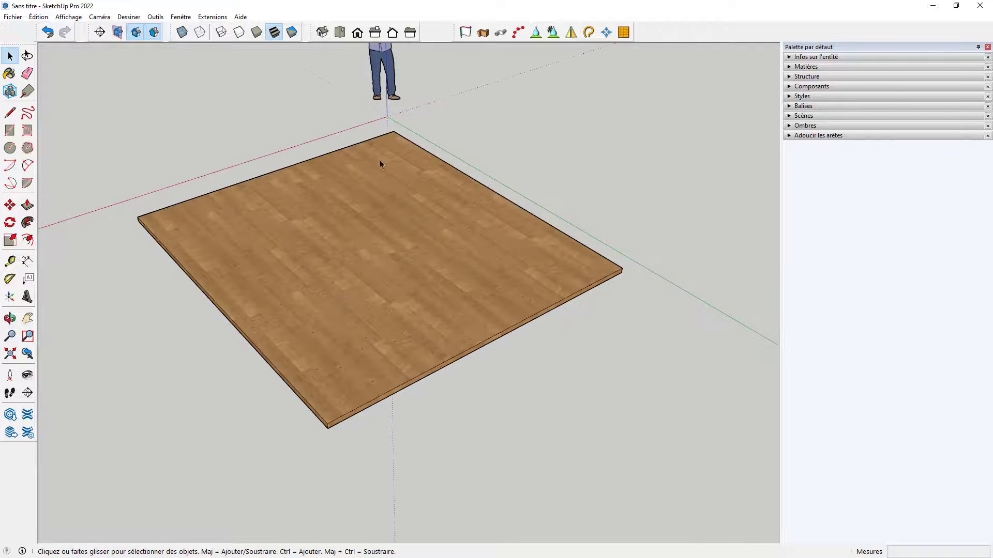
Step: Show the Enscape toolbar and move it clear of the floor slab
click(68, 17)
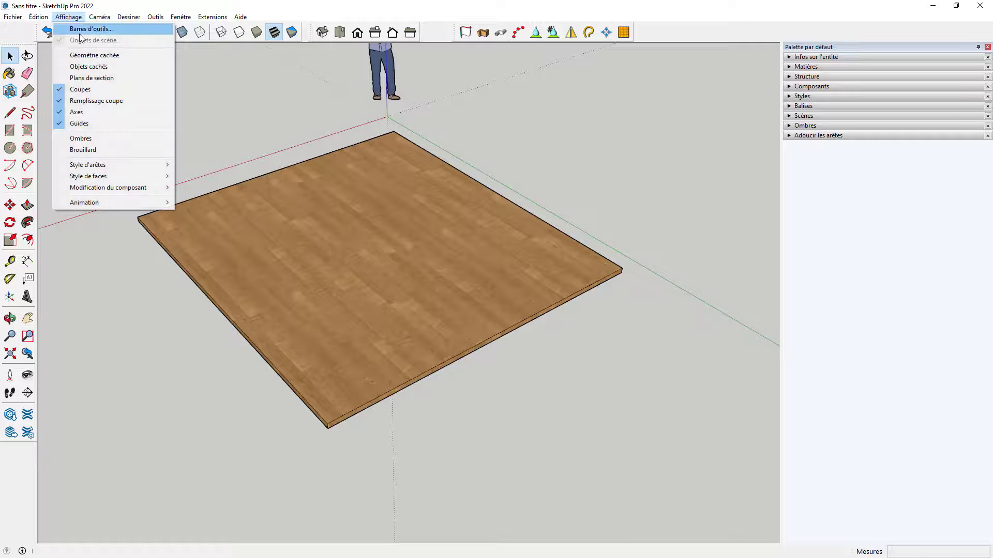
click(79, 29)
click(404, 309)
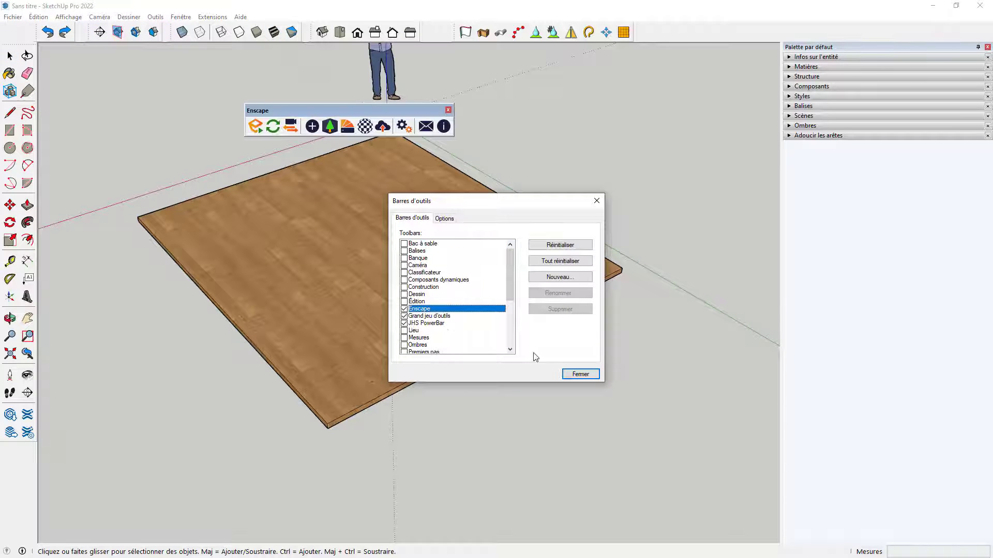
click(580, 374)
drag(380, 115, 674, 72)
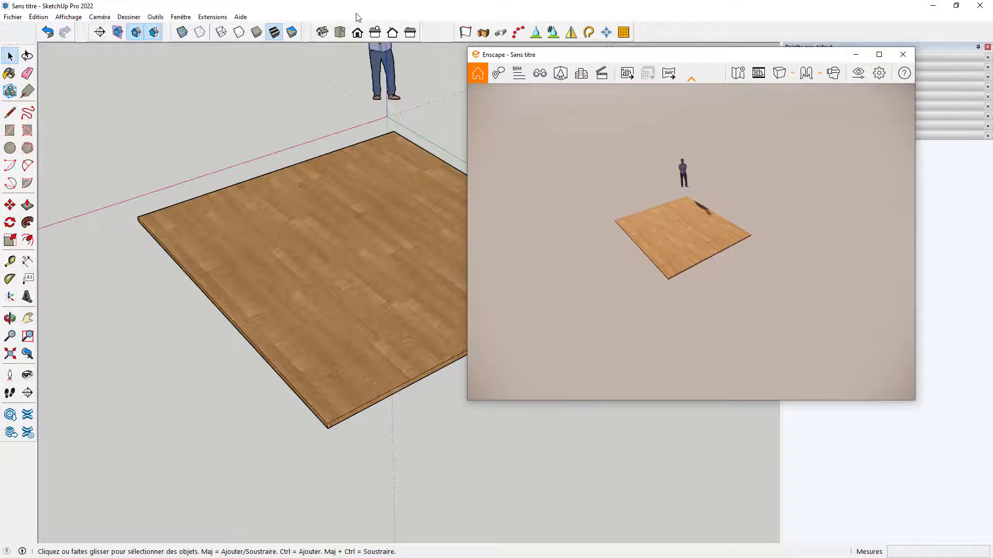
Step: Place the Enscape render window beside the floor slab and synchronize its view with the SketchUp camera
drag(535, 56, 552, 134)
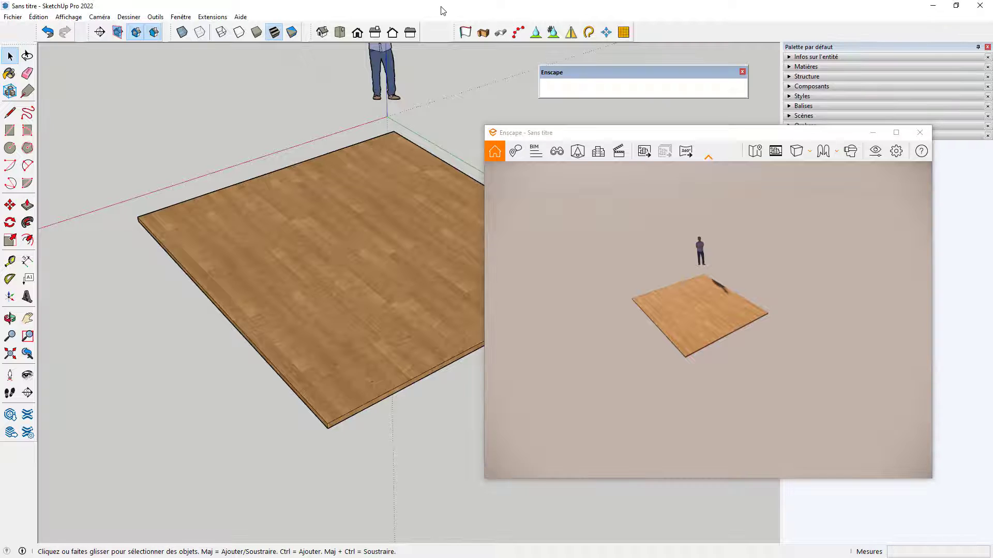
click(586, 89)
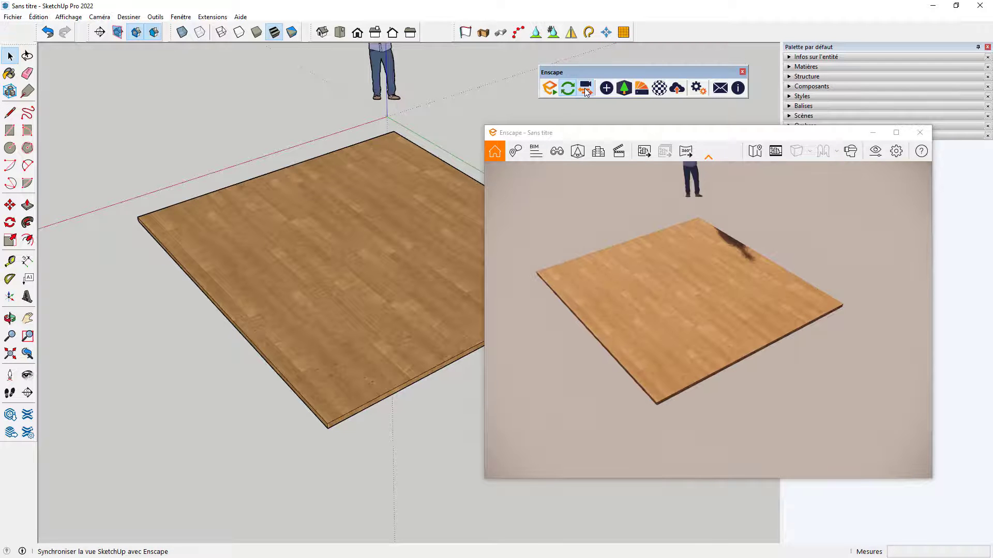
drag(596, 133, 616, 72)
Step: Activate the Paint Bucket and open the floor's WoodFloor040_2K_Color material in the Enscape material editor
scroll(411, 320, up, 3)
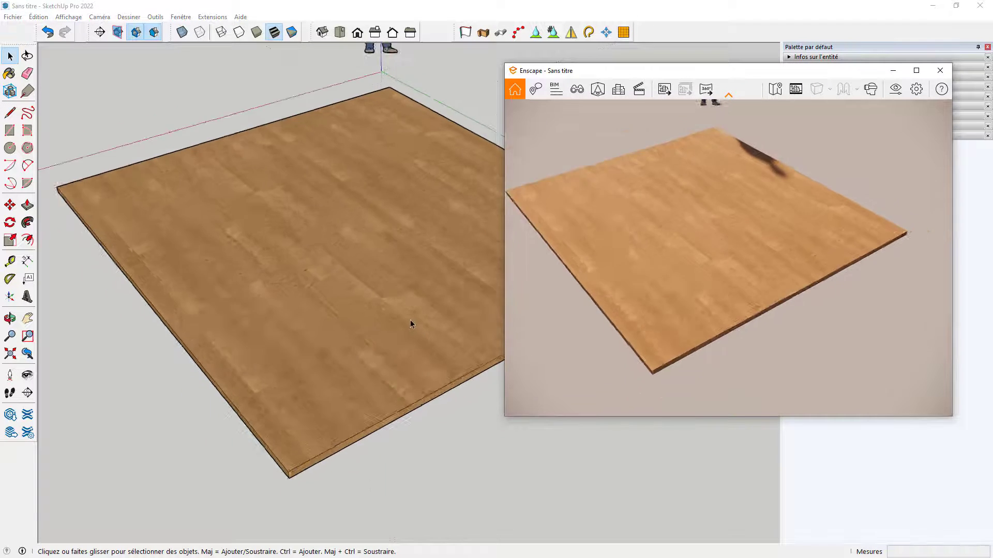
mouse_move(369, 329)
middle_down()
mouse_move(361, 334)
mouse_move(365, 267)
mouse_move(311, 257)
mouse_move(265, 328)
mouse_move(163, 312)
mouse_move(293, 274)
mouse_move(141, 240)
mouse_move(132, 224)
mouse_move(419, 290)
mouse_move(388, 263)
mouse_move(448, 240)
middle_up()
scroll(352, 280, up, 5)
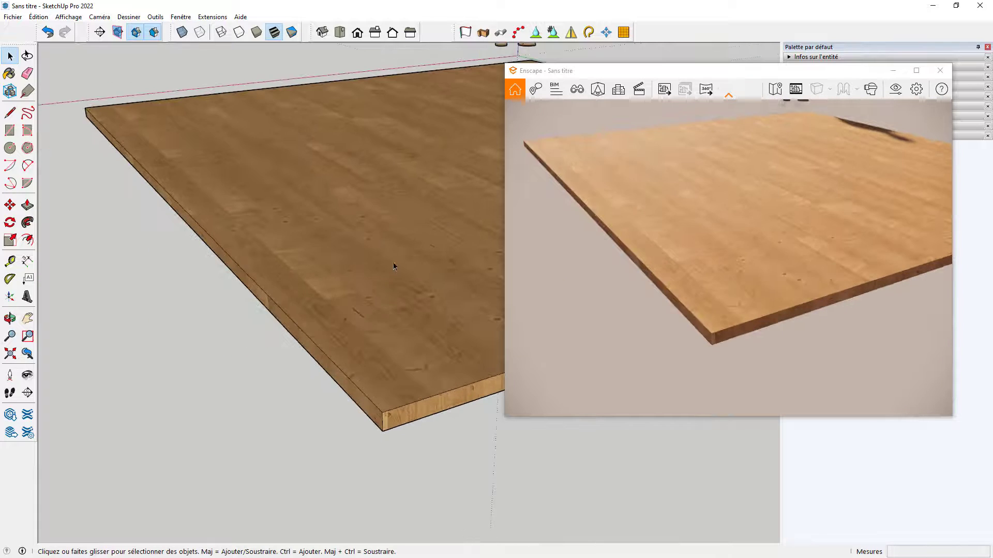
scroll(347, 283, up, 3)
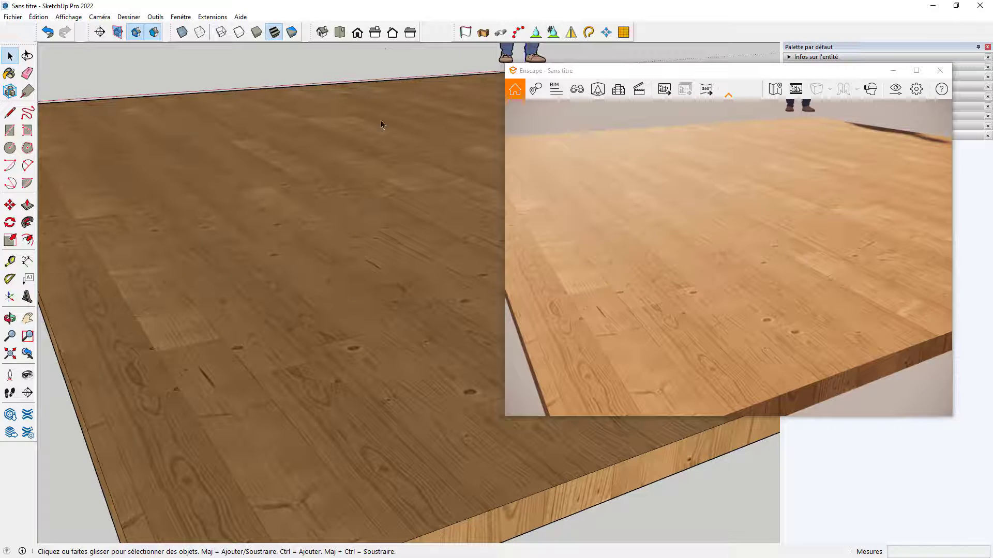
key(b)
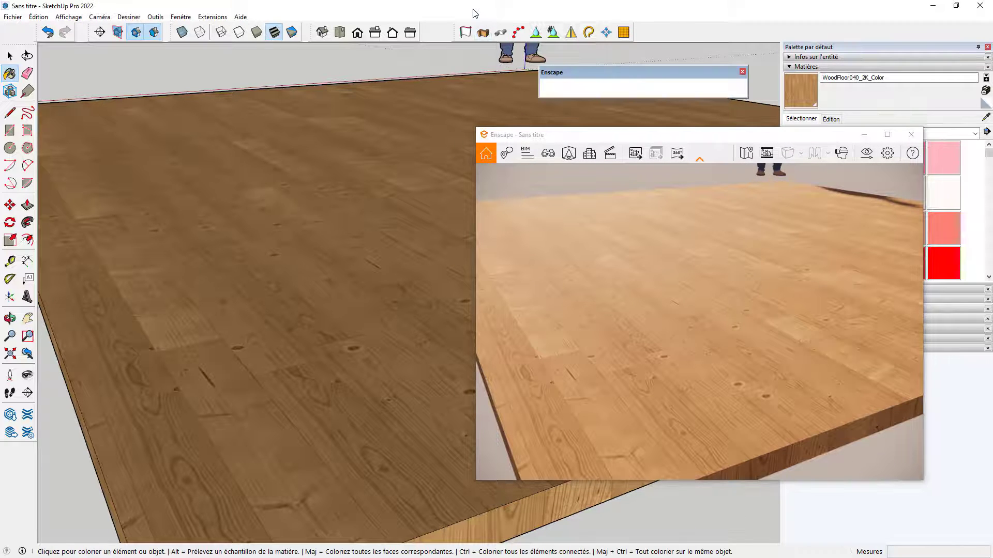
drag(577, 74, 175, 67)
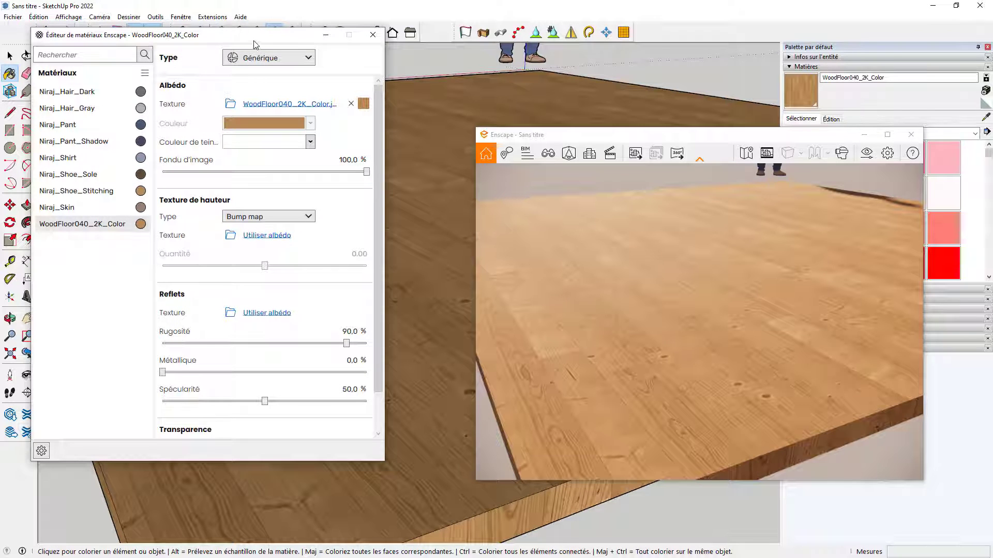
Step: Load the WoodFloor040_2K_Displacement image as the reflection texture of the floor material
drag(253, 35, 308, 45)
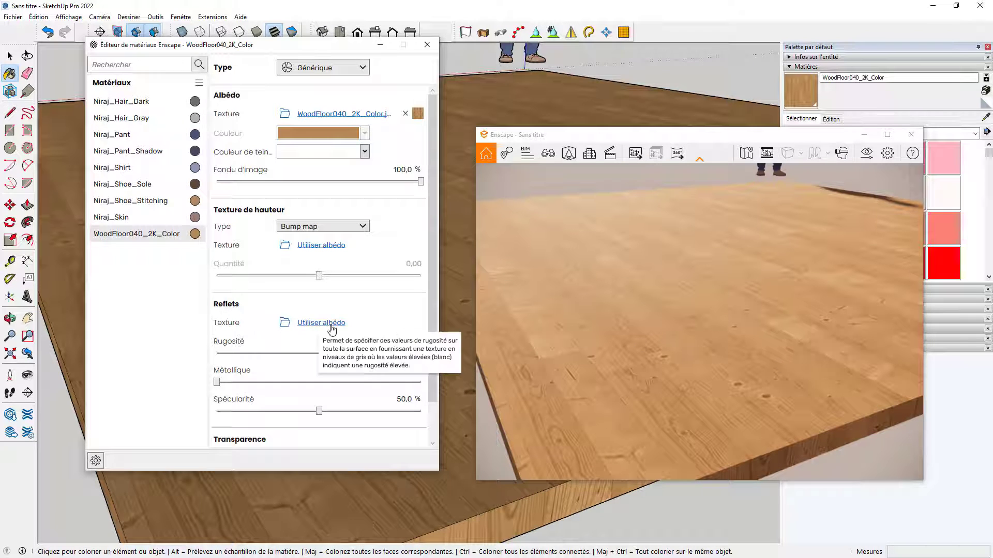
click(284, 324)
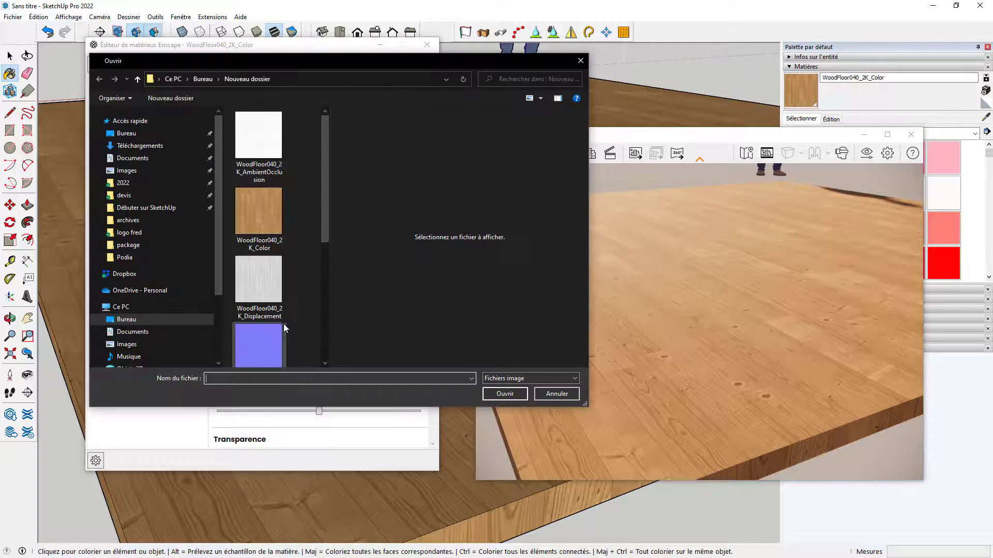
drag(321, 193, 324, 227)
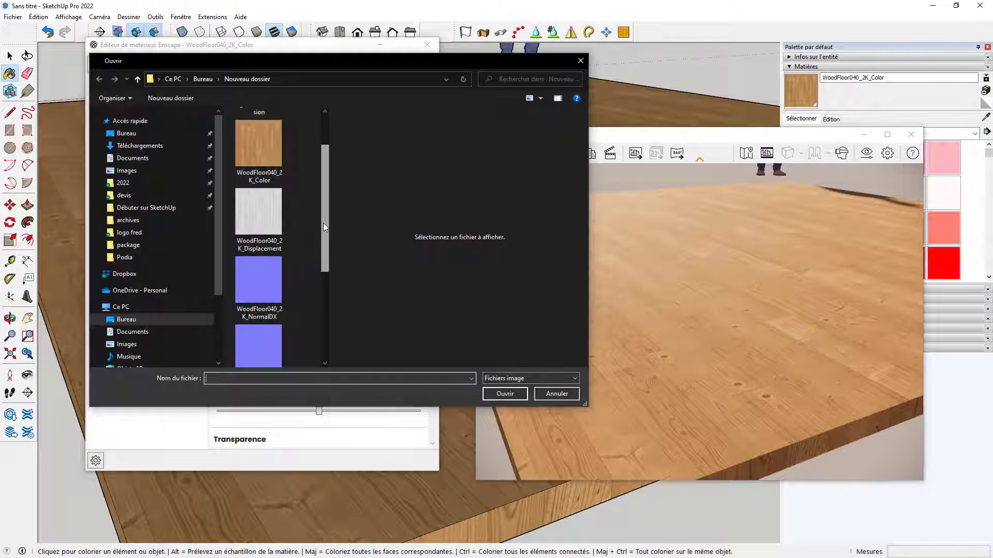
click(269, 206)
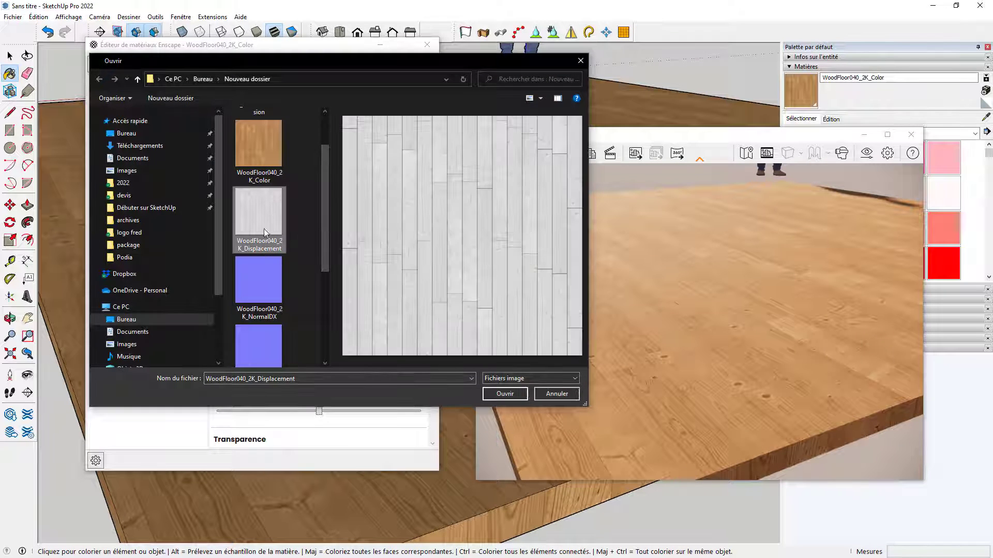
click(504, 394)
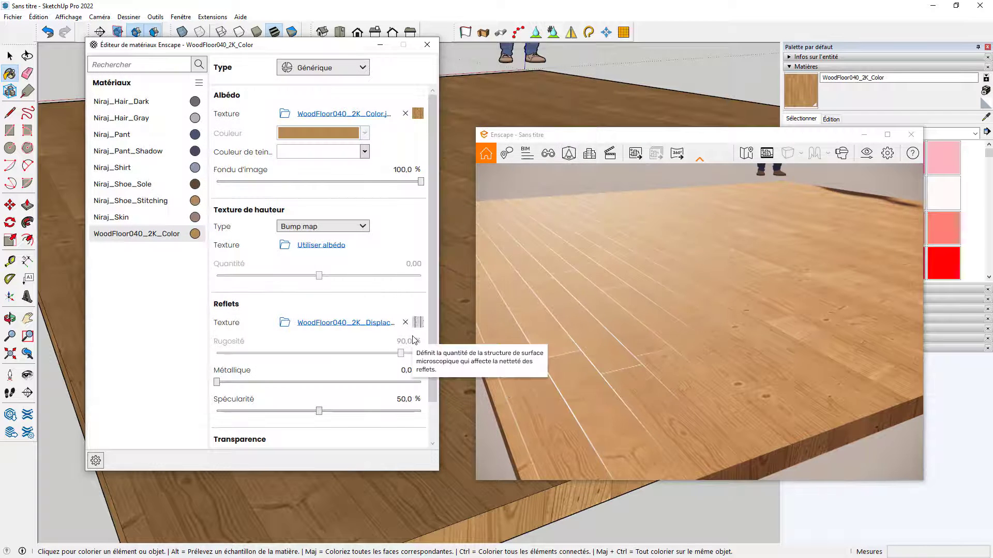
Step: Move the material editor aside and replace the floor material's reflection texture with WoodFloor040_2K_Roughness
drag(329, 45, 169, 63)
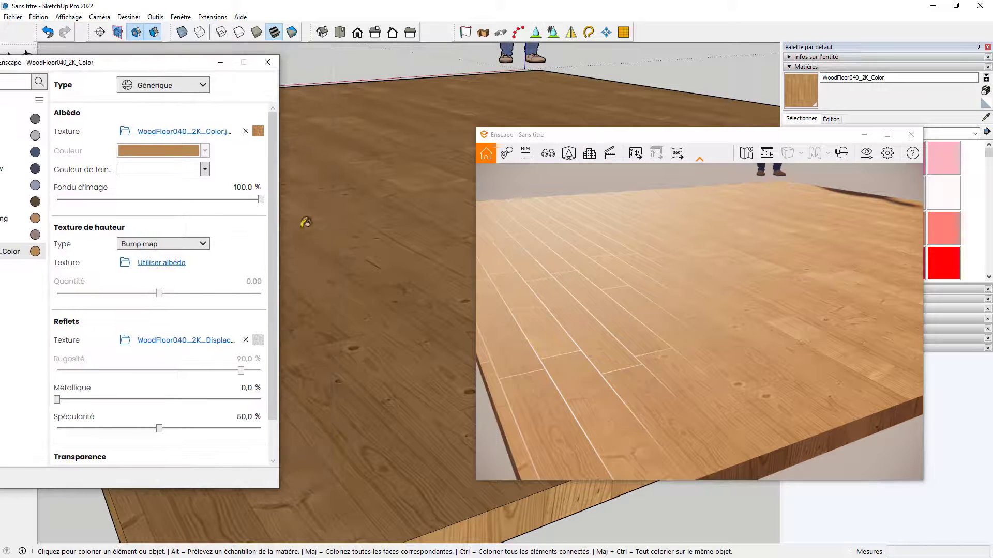
mouse_move(334, 265)
mouse_down()
mouse_move(394, 292)
mouse_move(300, 354)
mouse_move(310, 243)
mouse_move(325, 243)
mouse_move(319, 226)
mouse_move(275, 233)
mouse_move(244, 265)
mouse_move(307, 279)
mouse_move(362, 308)
mouse_up()
key(b)
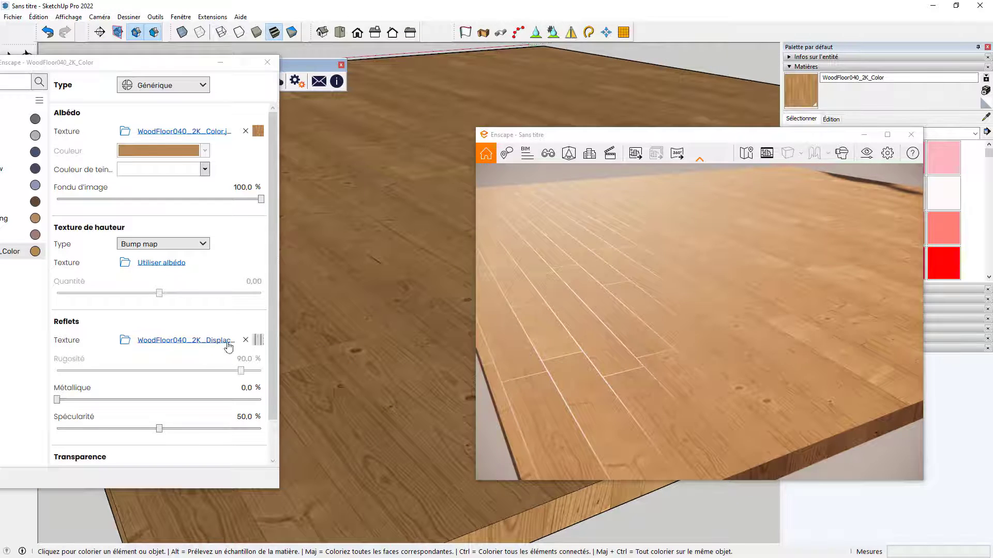
click(125, 340)
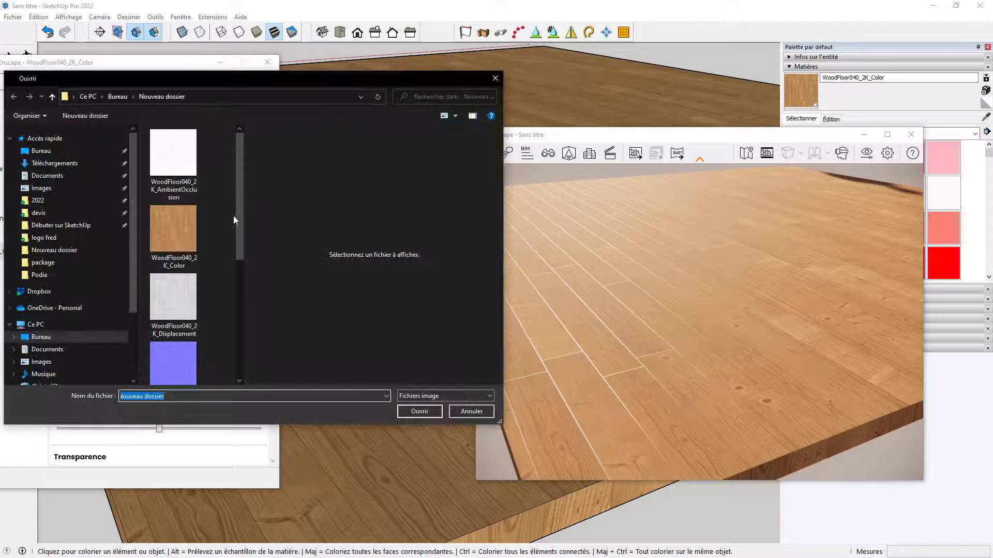
drag(240, 201, 230, 305)
click(171, 276)
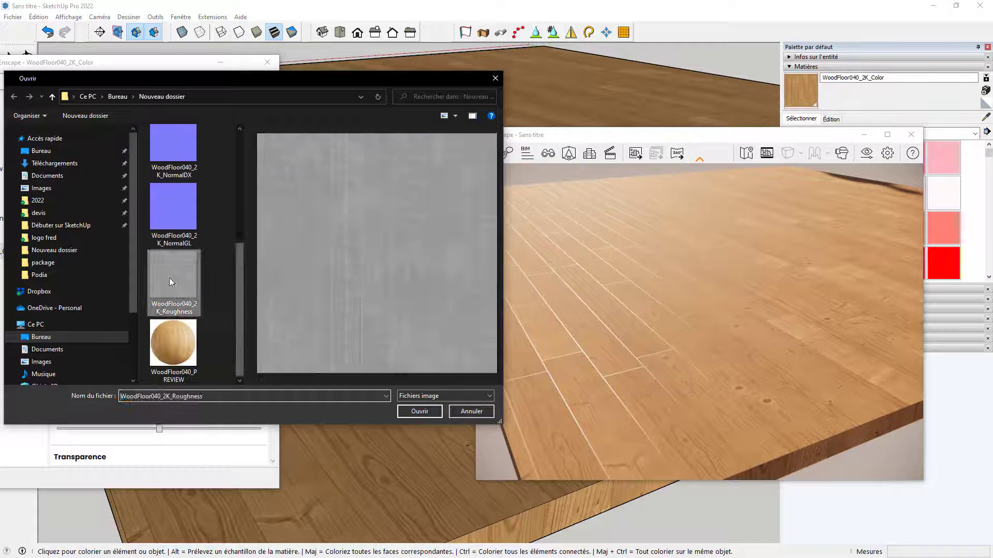
click(413, 411)
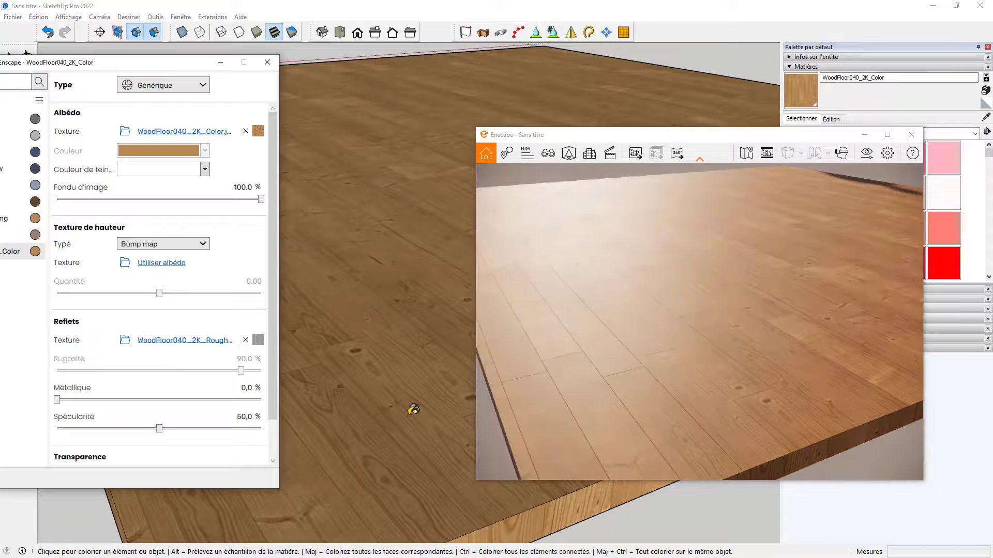
Step: Load WoodFloor040_2K_NormalGL as the height texture of the floor material, with the Bump map type
mouse_move(414, 410)
middle_down()
mouse_move(391, 404)
mouse_move(351, 363)
mouse_move(285, 392)
mouse_move(321, 412)
mouse_move(391, 401)
mouse_move(368, 412)
mouse_move(388, 398)
middle_up()
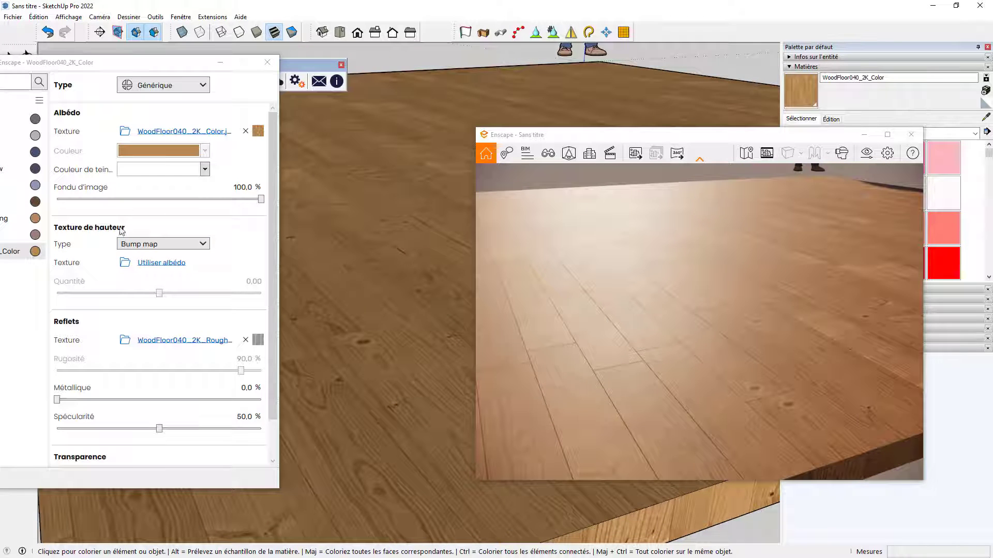
click(124, 265)
scroll(236, 278, down, 3)
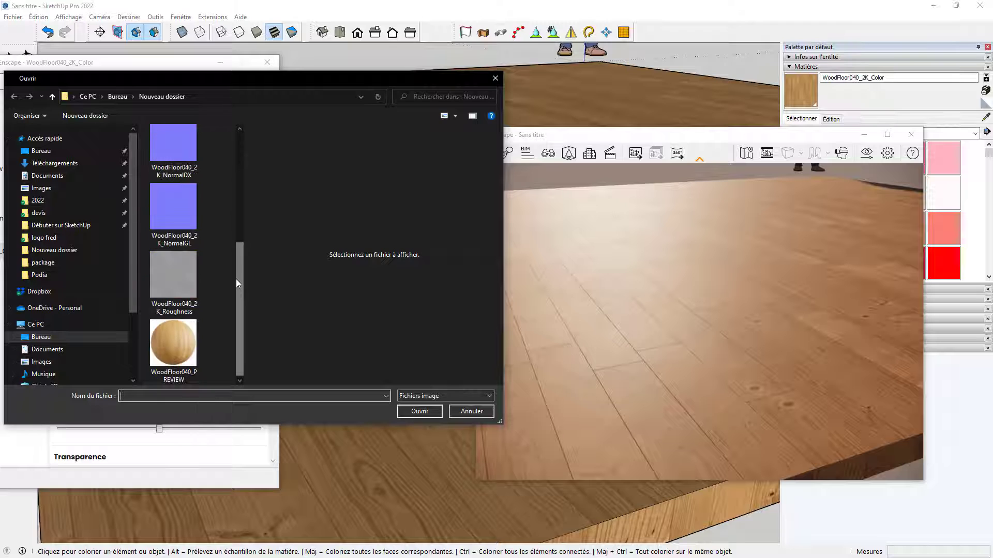
click(185, 228)
click(417, 411)
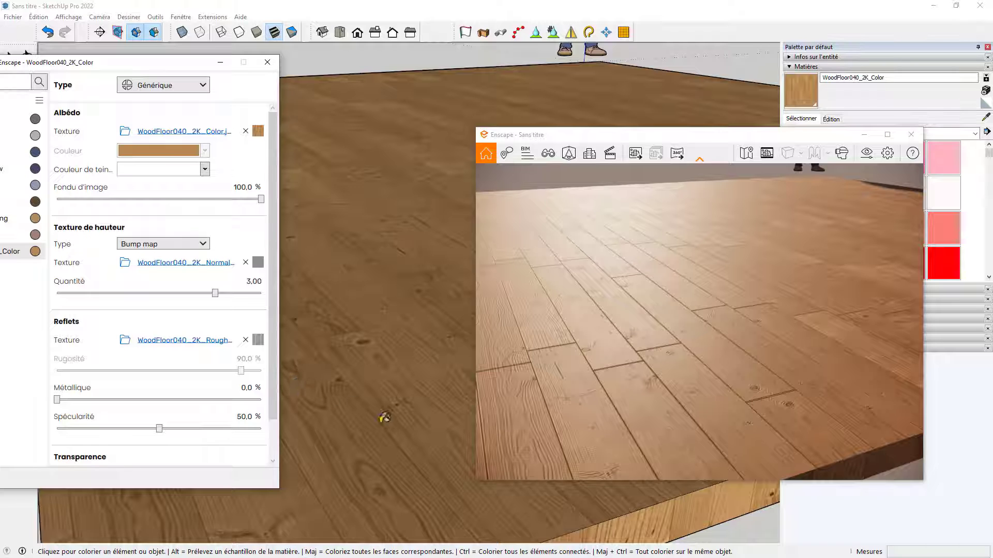
mouse_move(384, 418)
middle_down()
mouse_move(390, 398)
mouse_move(407, 391)
middle_up()
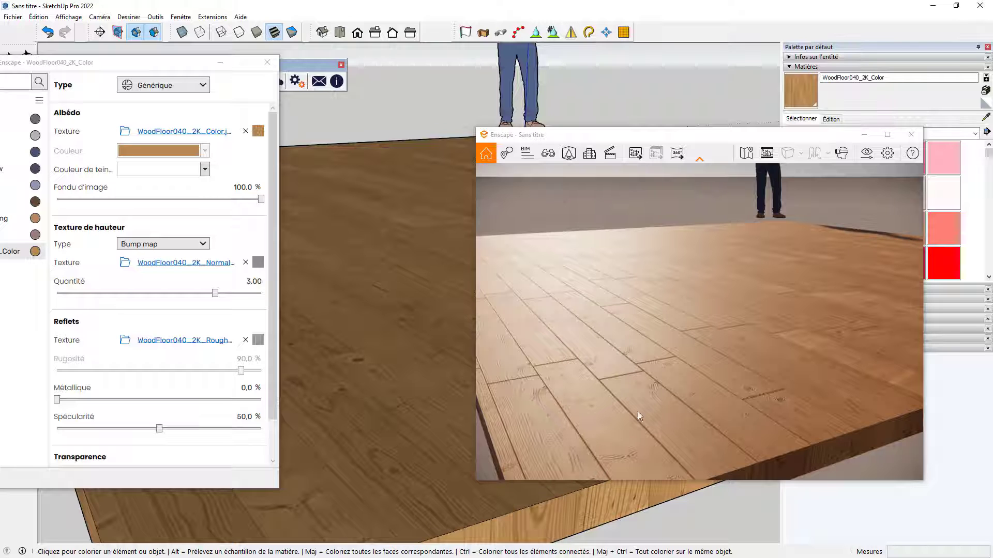
Step: Close the material editor, put the Enscape render window behind SketchUp, and dock the Enscape toolbar beside the other toolbars
click(267, 62)
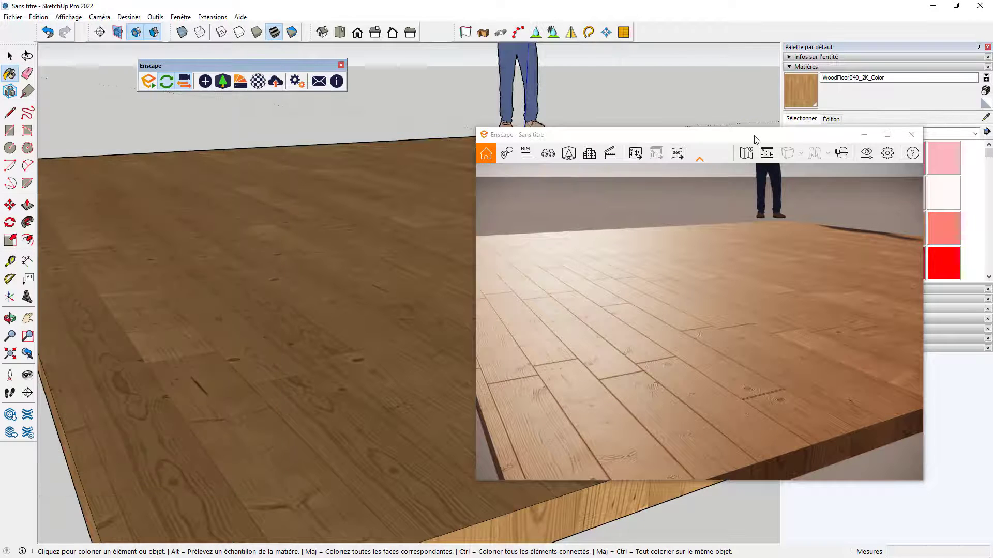
drag(755, 140, 533, 132)
click(642, 128)
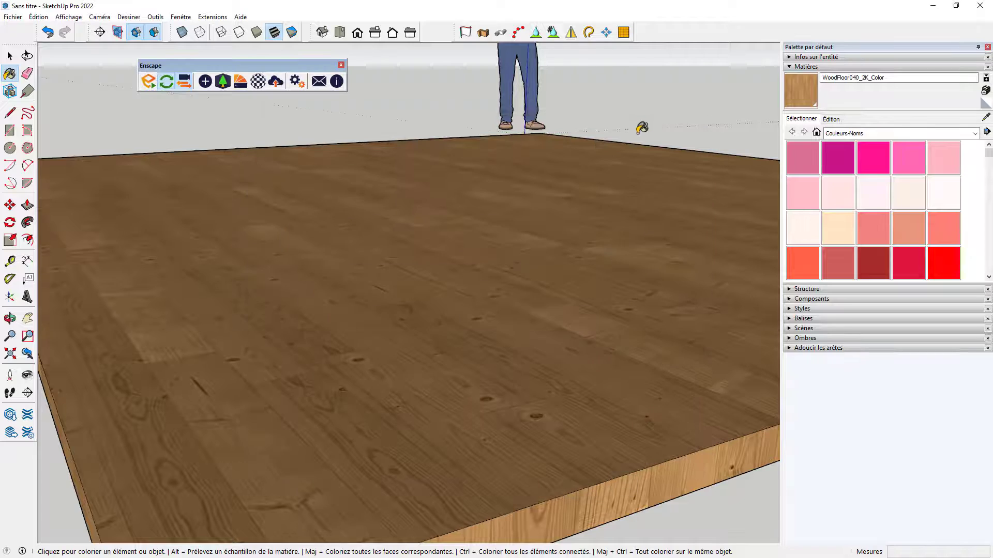
drag(232, 66, 745, 29)
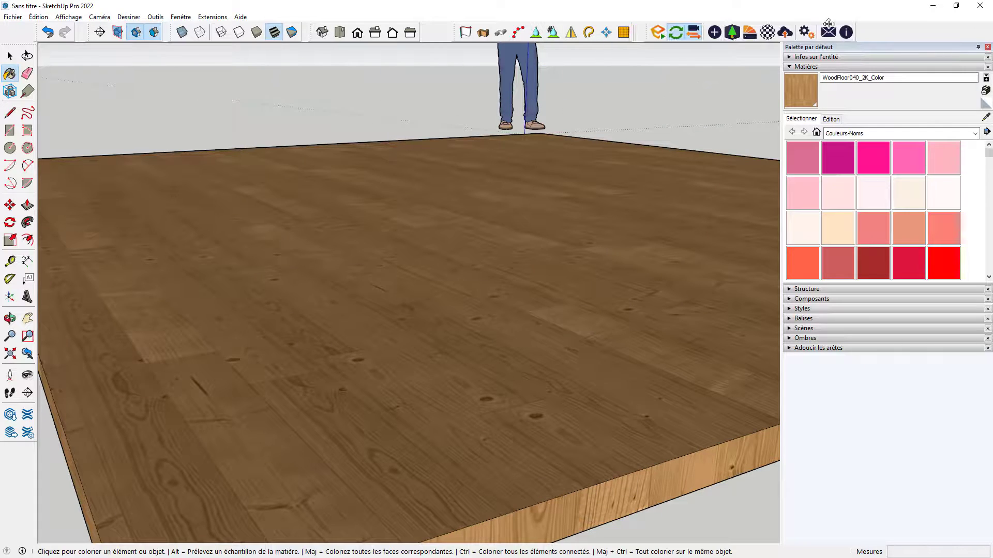
Step: Paint the floor's upper face with Plancher en bois foncé from the Bois collection, and undo the painting
middle_drag(602, 302, 481, 308)
scroll(381, 399, down, 3)
click(834, 134)
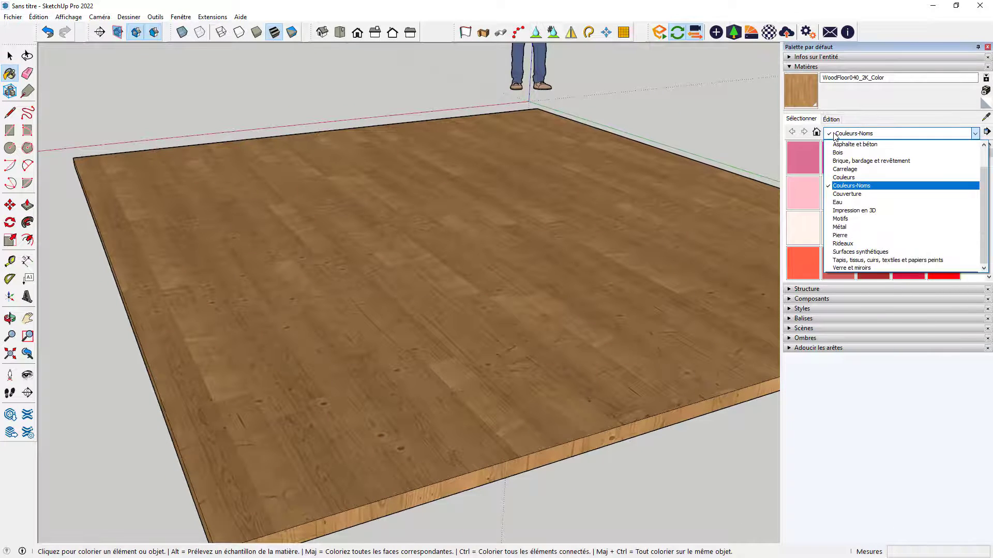
click(837, 151)
click(838, 236)
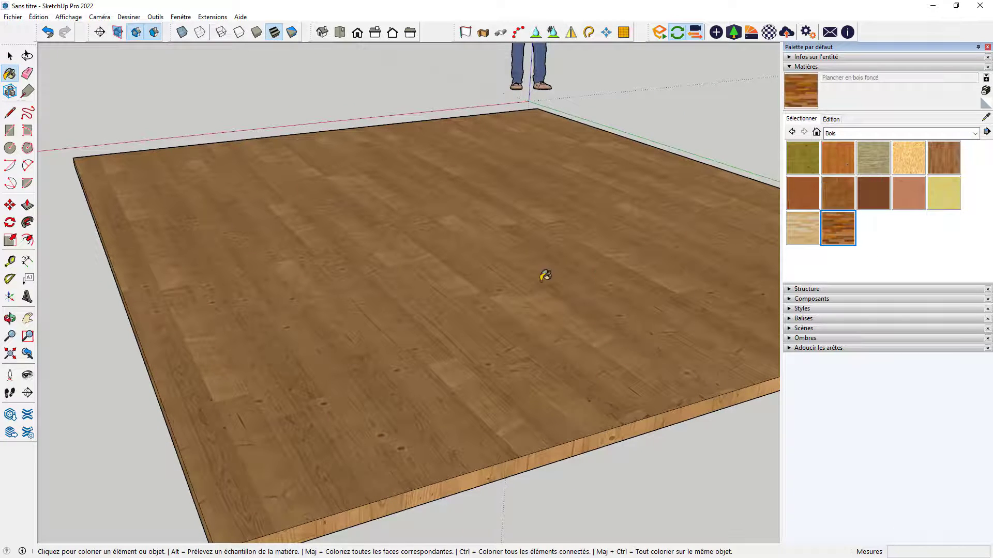
click(544, 278)
mouse_move(605, 399)
middle_down()
mouse_move(630, 458)
mouse_move(411, 387)
mouse_move(432, 394)
middle_up()
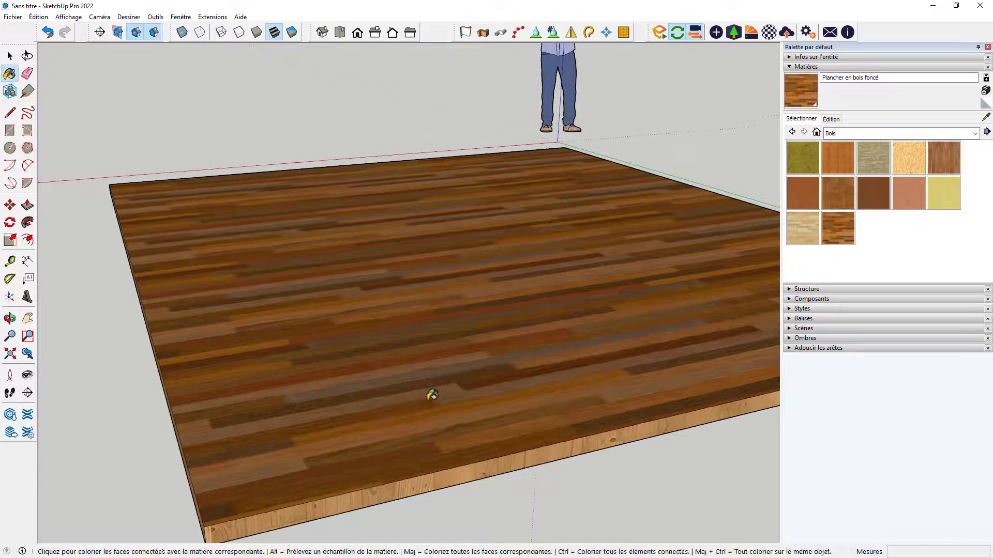
key(ctrl+z)
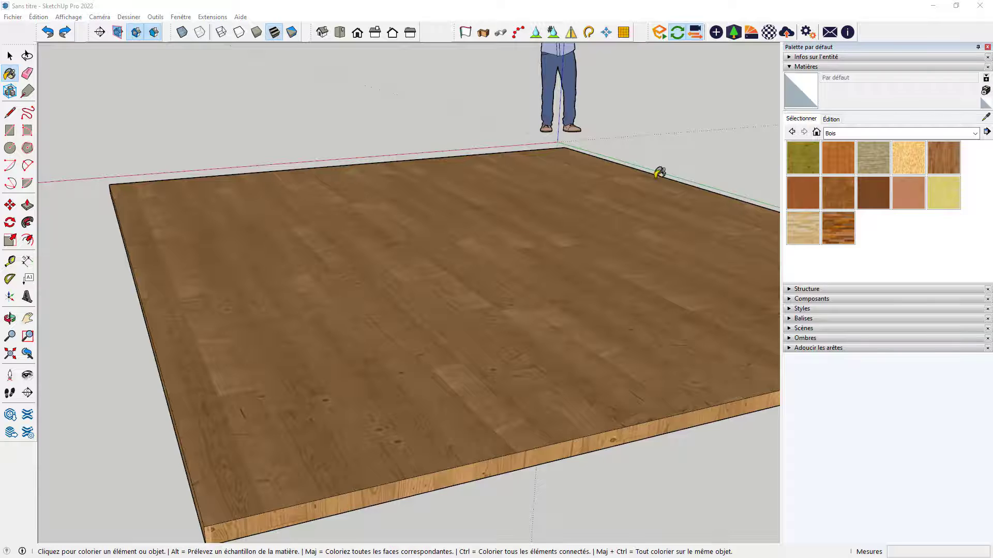
Step: Switch to Chrome and go from the Wood Floor 040 page to the ambientCG home page
key(alt+Tab)
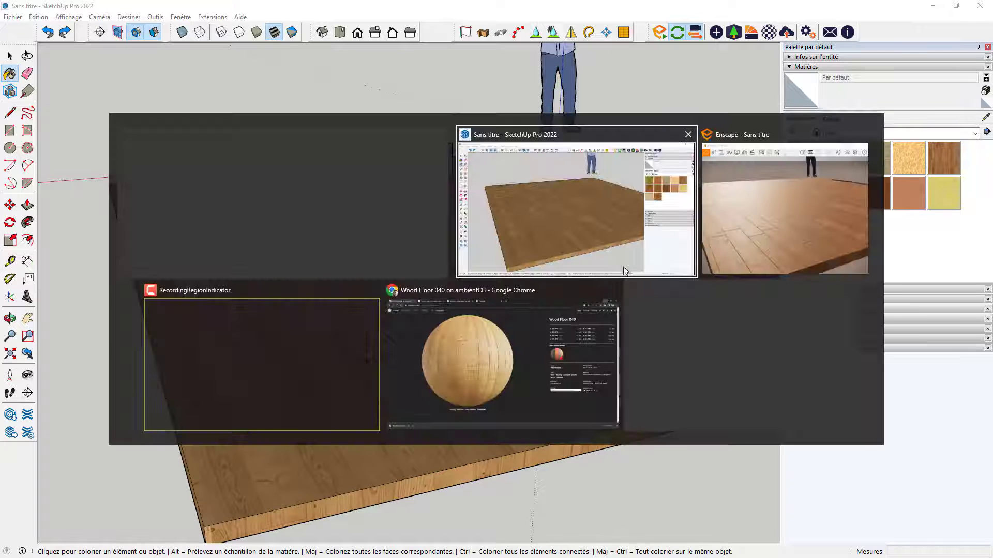
click(477, 356)
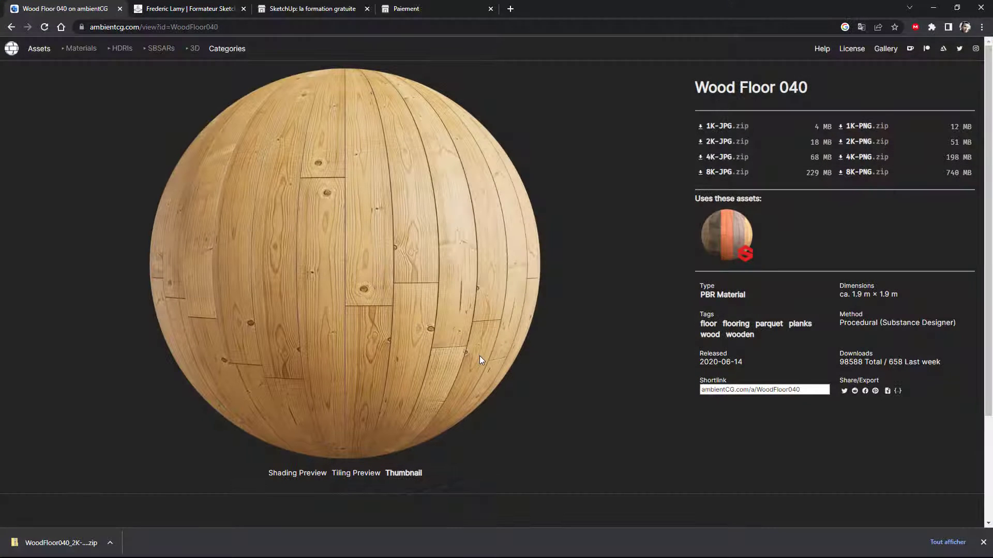
click(10, 54)
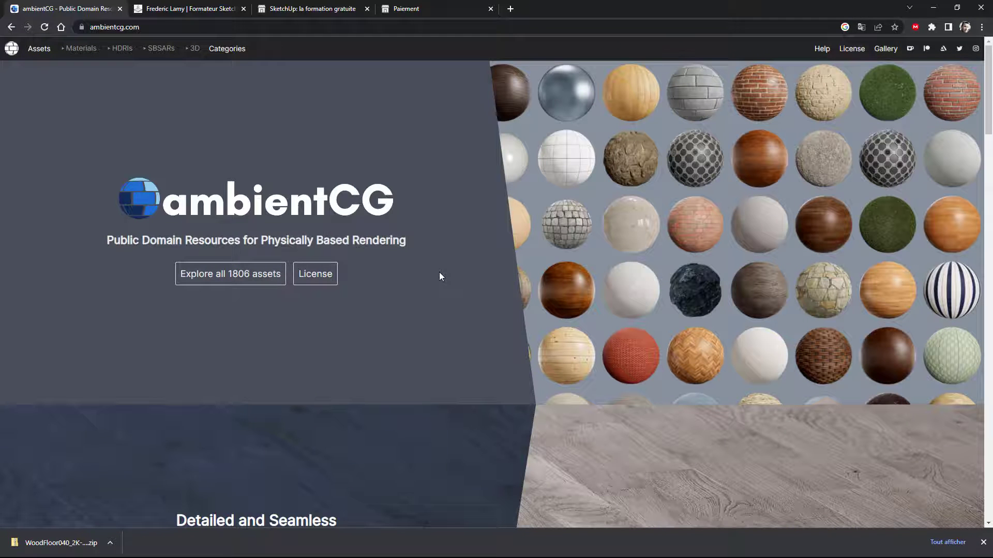